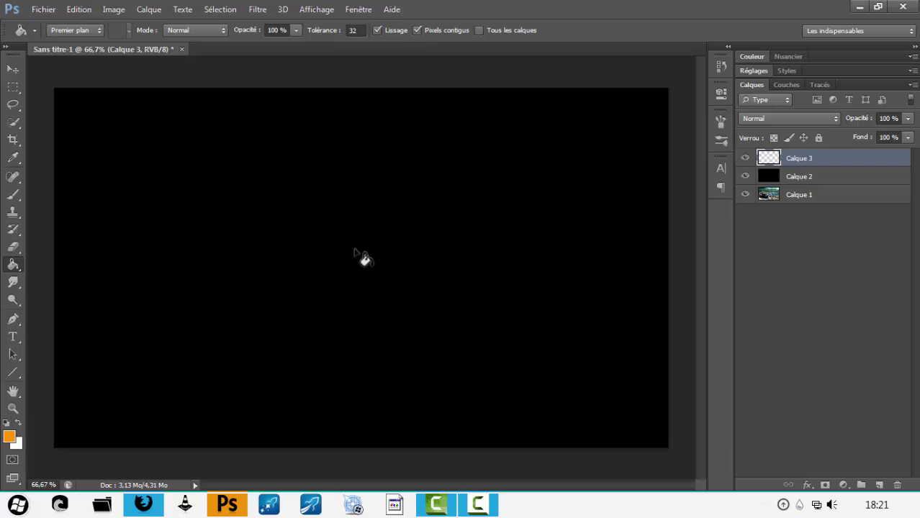
Paint a soft orange spot on Calque 3 with a 298 px Brush at 0 % hardness.
key(b)
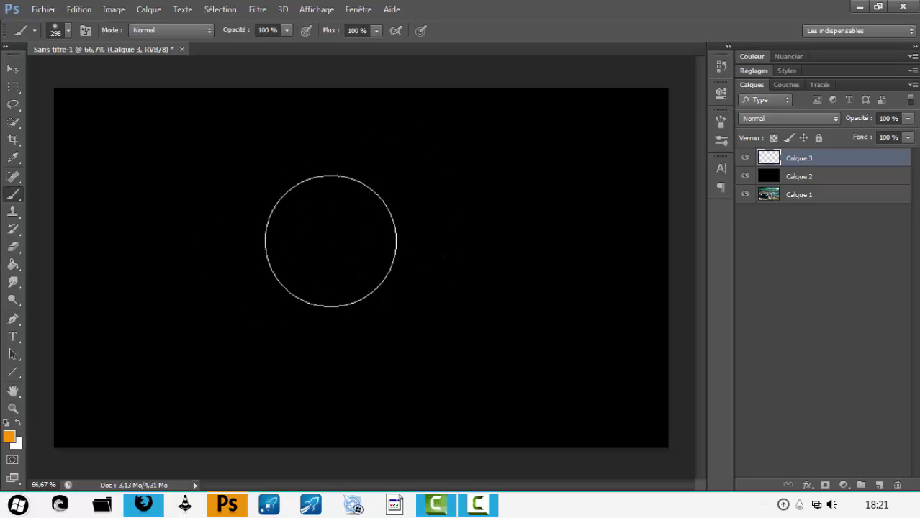
click(55, 30)
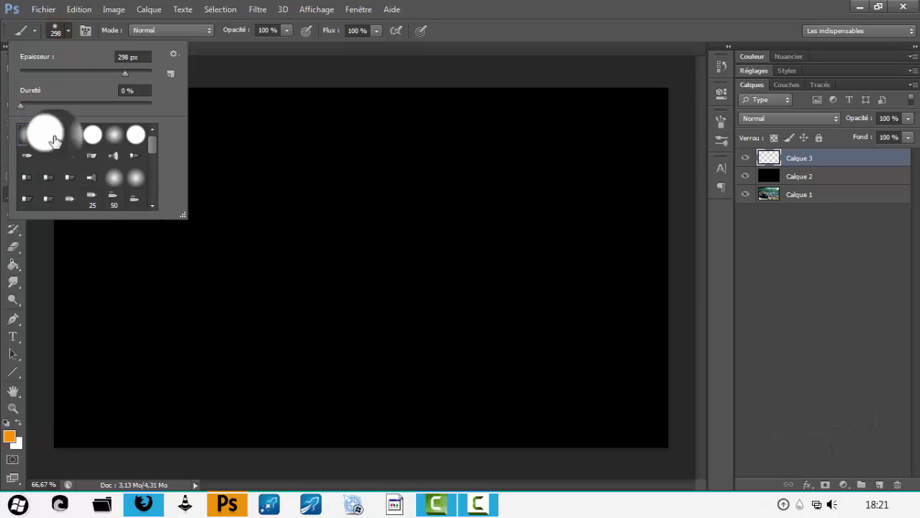
click(330, 257)
click(331, 258)
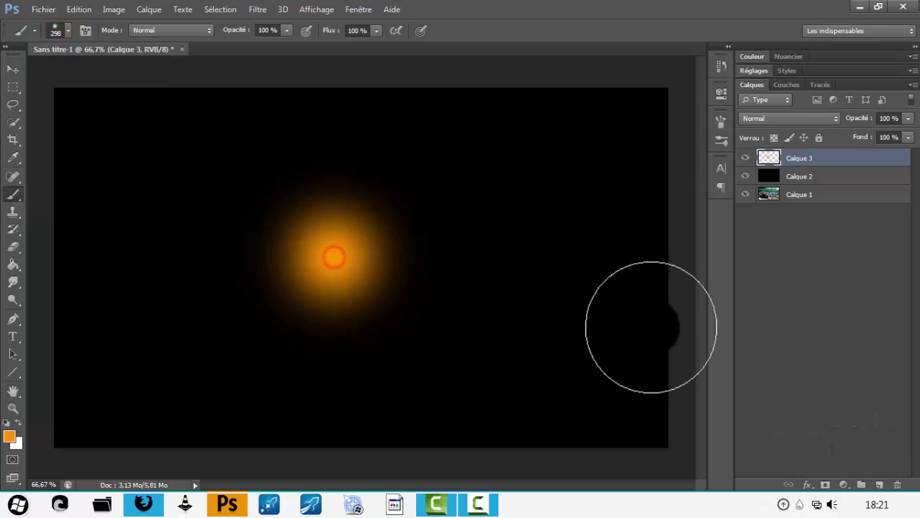
Add a new layer and paint a soft white spot on it, centred over the orange glow.
click(880, 487)
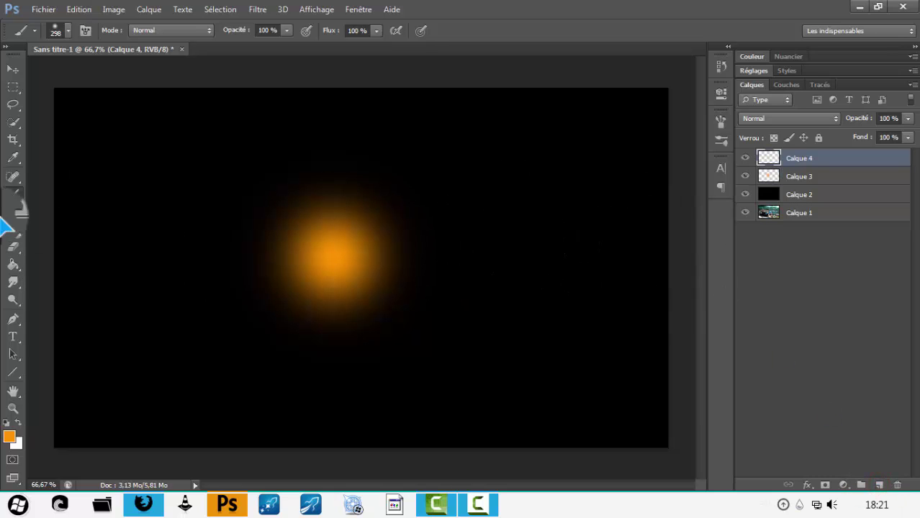
click(18, 427)
click(335, 257)
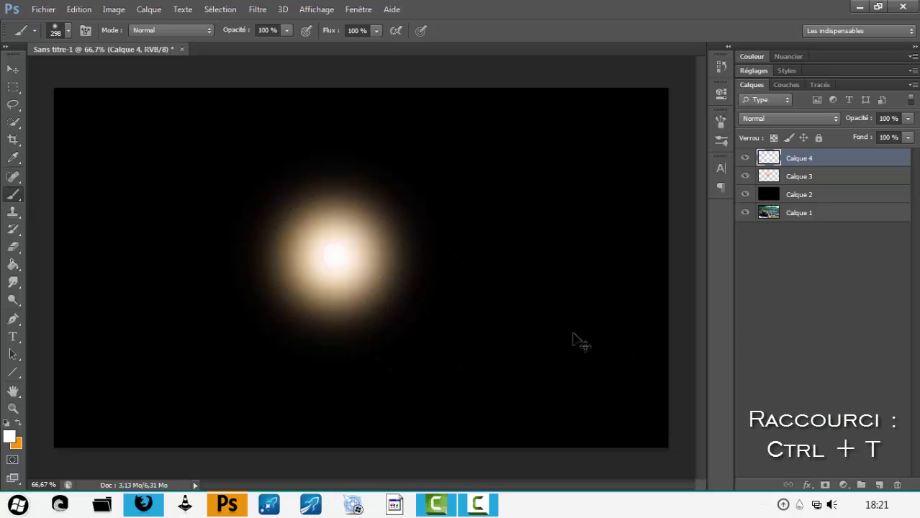
Scale the white spot down to about 64 % around its centre with Free Transform.
key(ctrl+t)
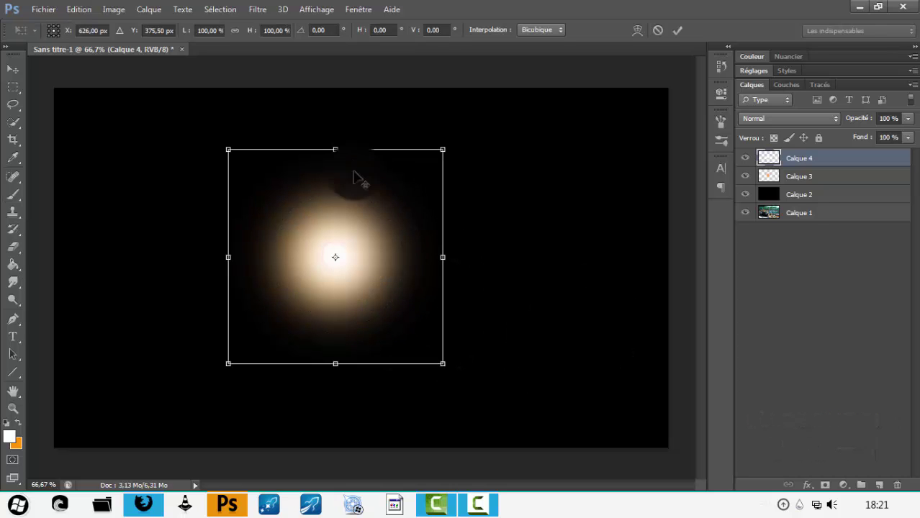
drag(234, 150, 257, 195)
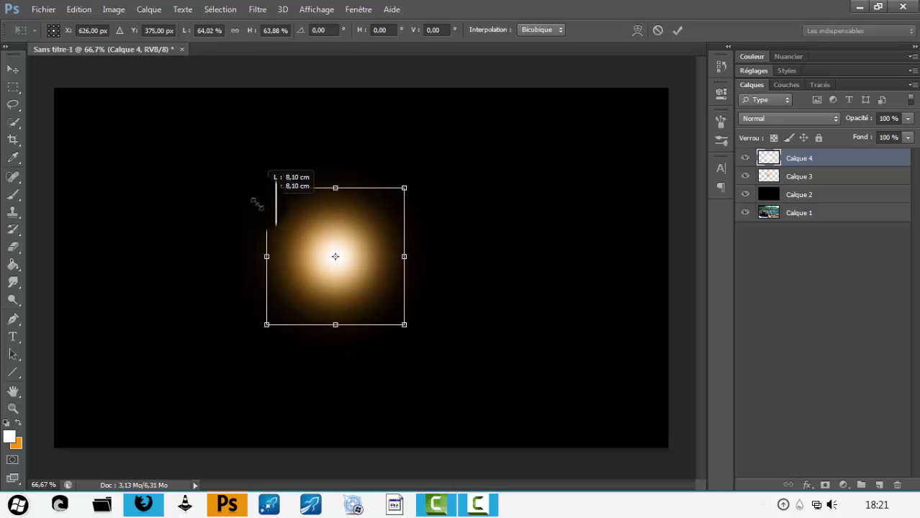
key(Return)
key(b)
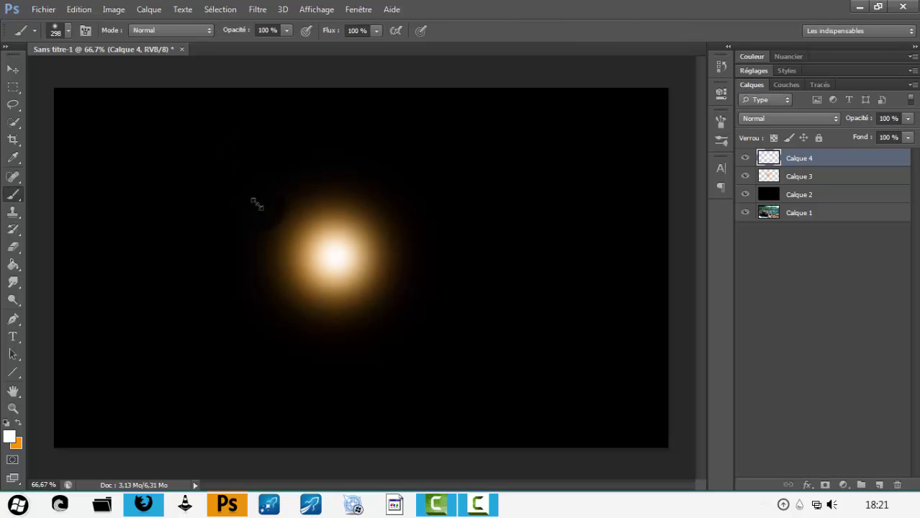
Group the white spot, orange glow and black background layers.
shift+click(841, 194)
key(ctrl+g)
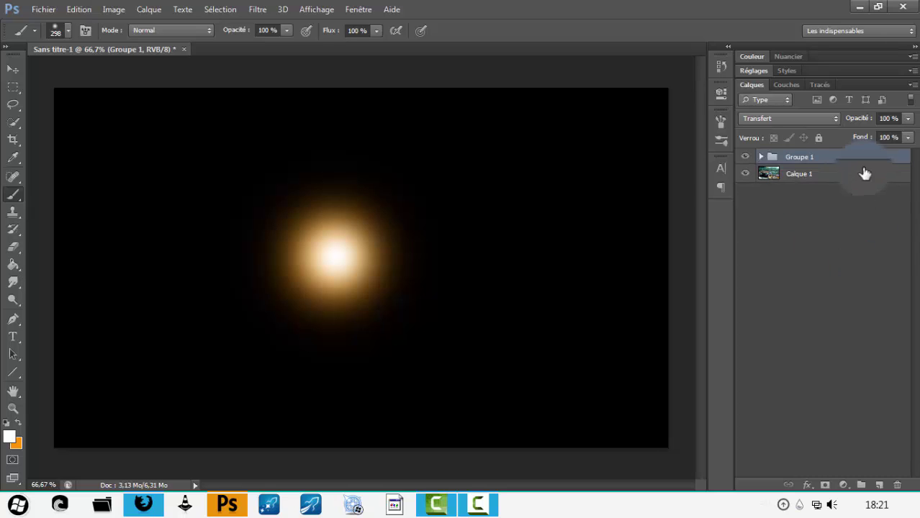
Duplicate Groupe 1 as Groupe 1 copie and convert the copy into a smart object.
right_click(862, 159)
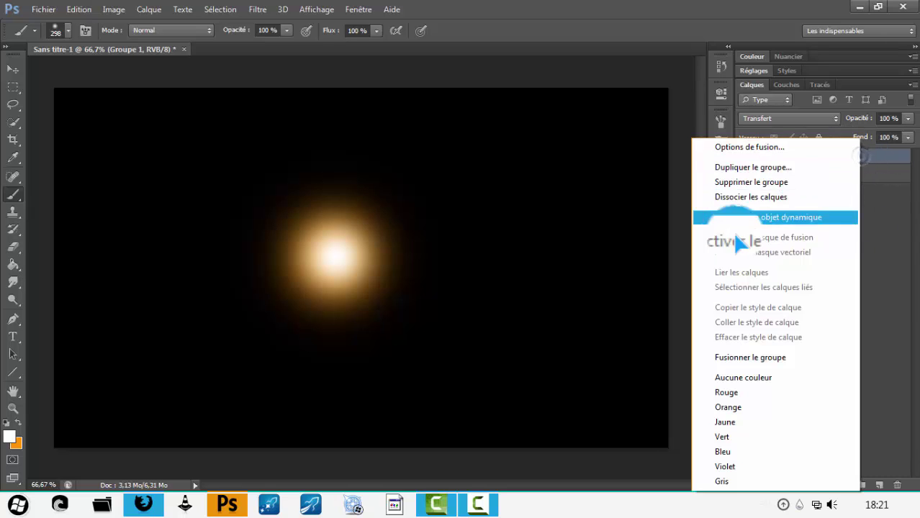
click(756, 163)
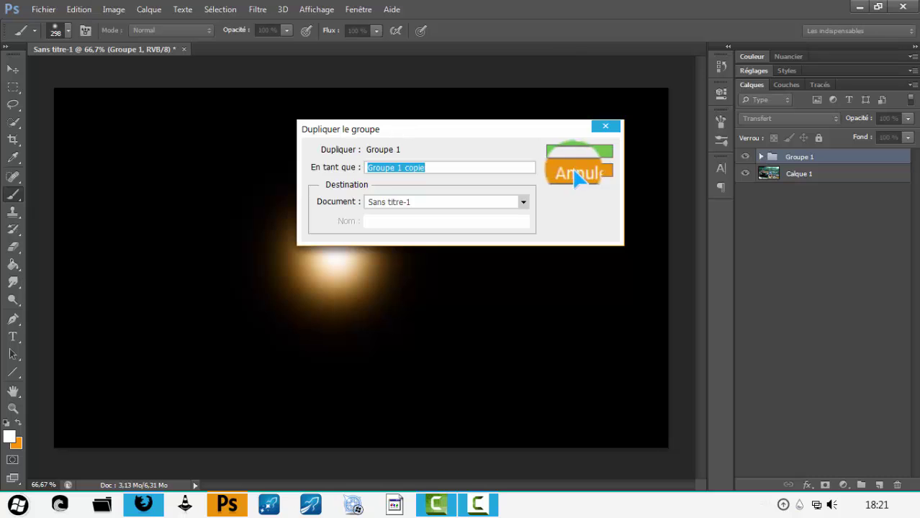
click(576, 151)
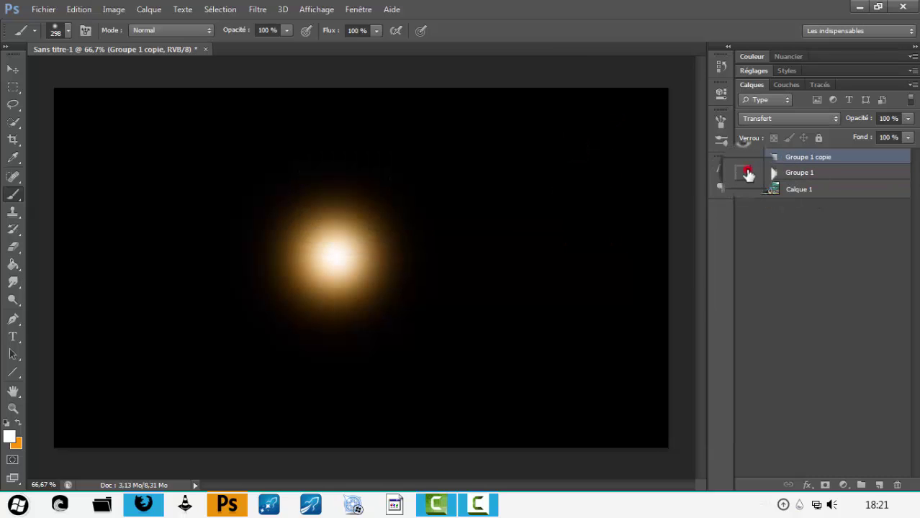
right_click(852, 159)
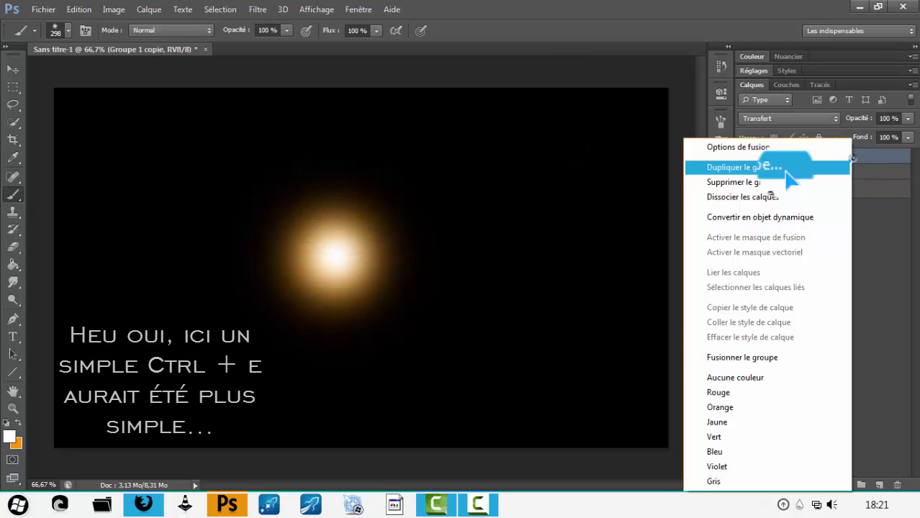
click(756, 218)
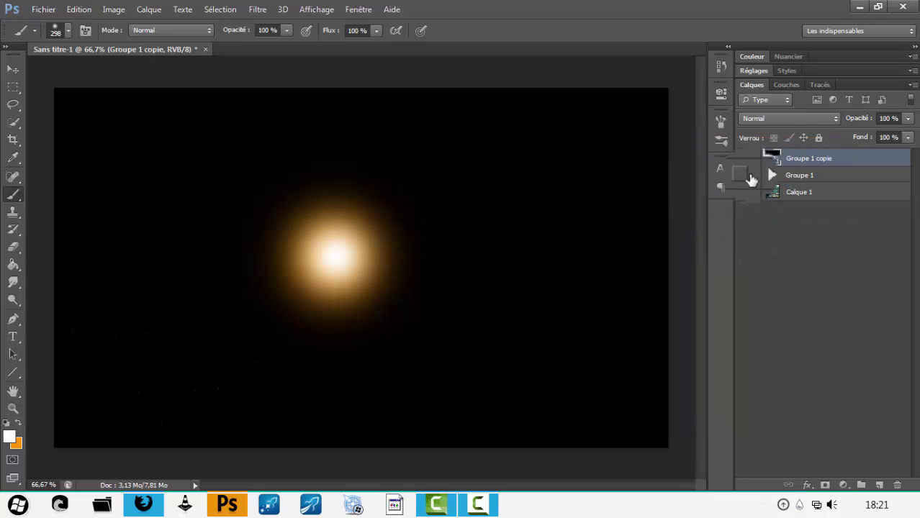
Set Groupe 1 copie's blending mode to Superposition and move the glow over the front of the white car.
click(778, 118)
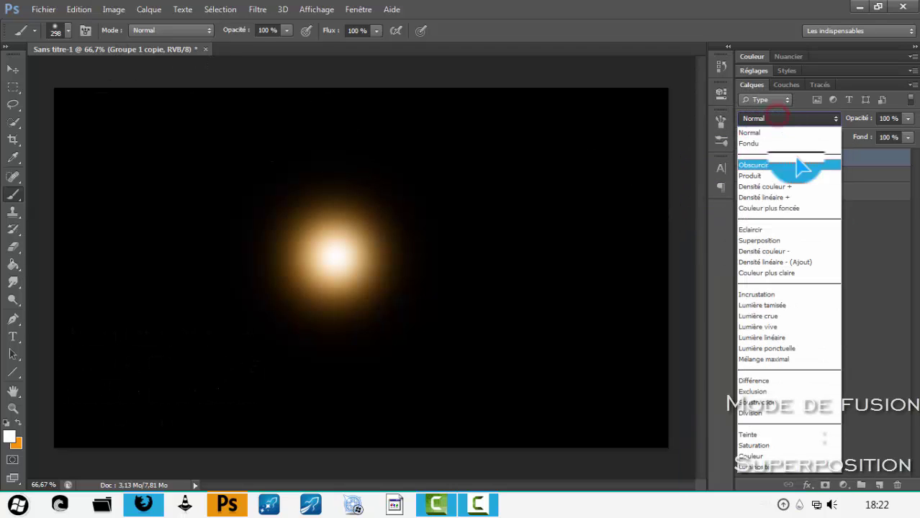
click(779, 242)
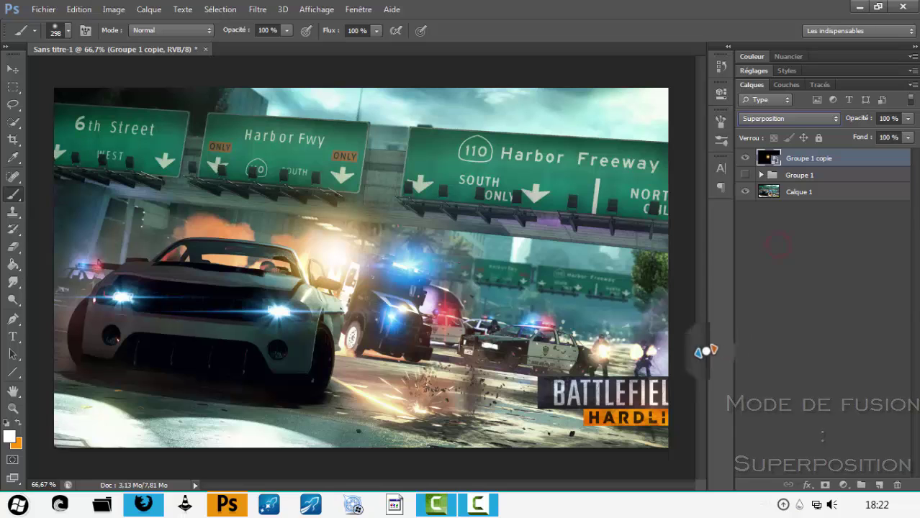
click(13, 69)
mouse_move(348, 268)
mouse_down()
mouse_move(450, 299)
mouse_move(320, 369)
mouse_move(252, 371)
mouse_move(309, 328)
mouse_move(320, 333)
mouse_move(273, 309)
mouse_move(229, 322)
mouse_up()
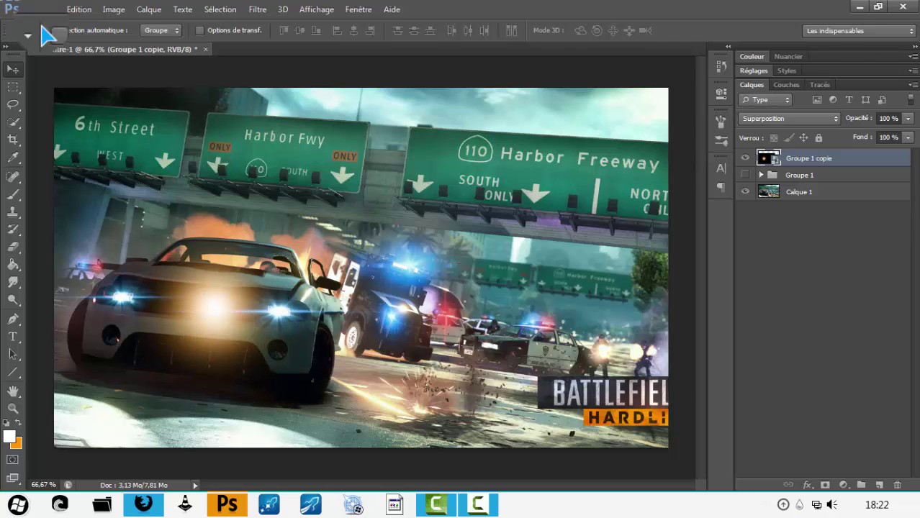
Rasterize the Groupe 1 copie smart object layer.
click(113, 10)
mouse_move(144, 46)
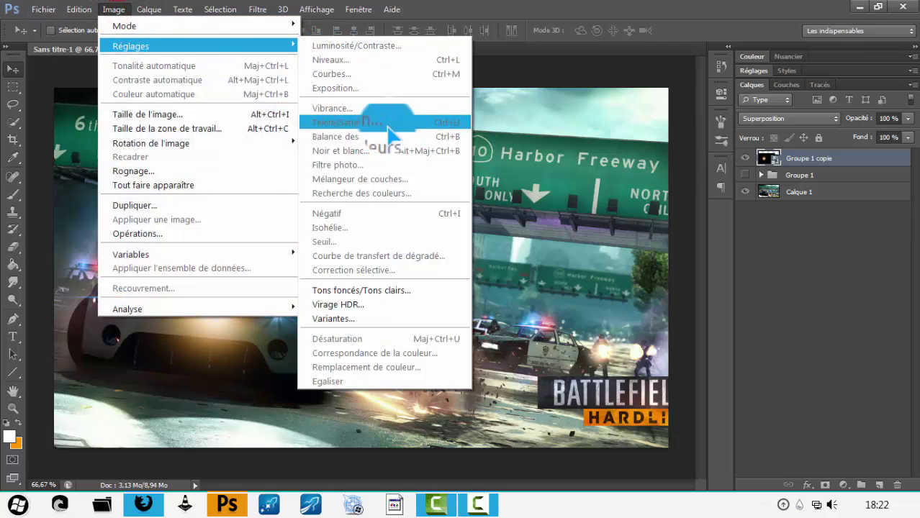
click(873, 158)
right_click(873, 158)
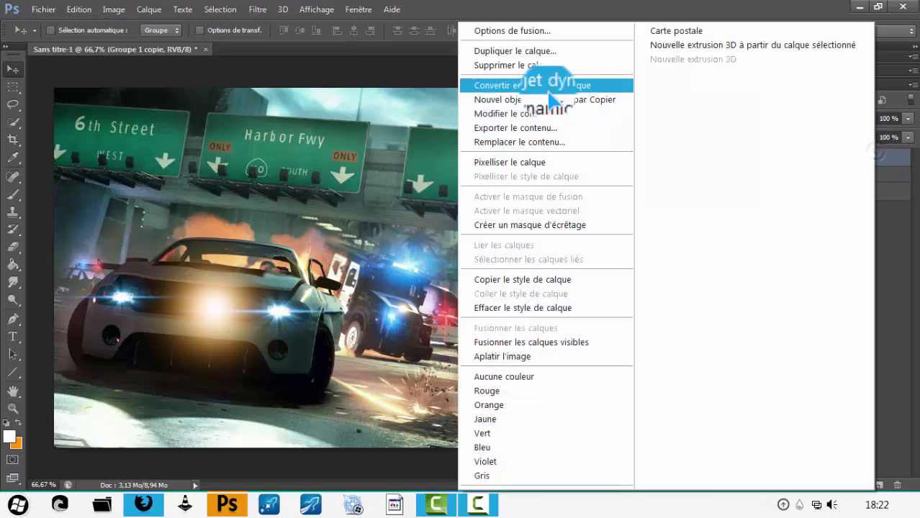
click(504, 162)
Set the hue of Groupe 1 copie to +163 with Hue/Saturation and move the glow onto the headlight nearest the car's mirror.
click(114, 9)
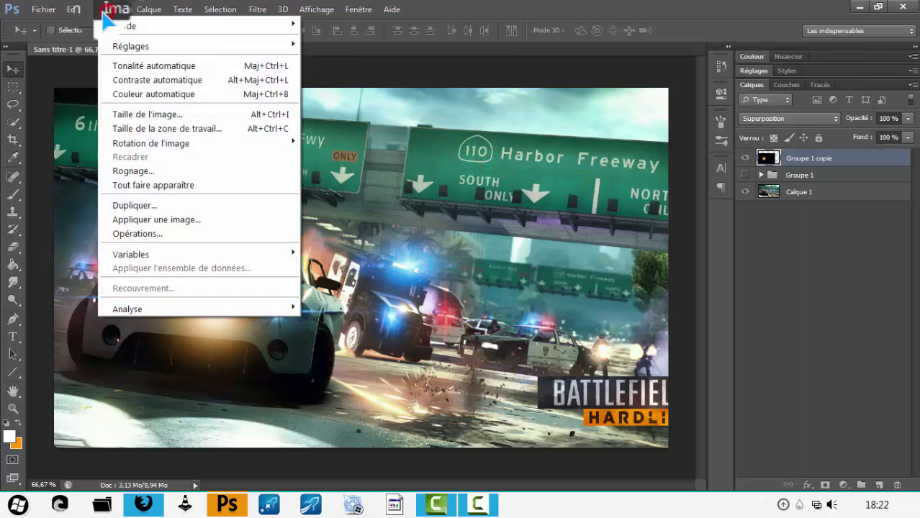
click(79, 10)
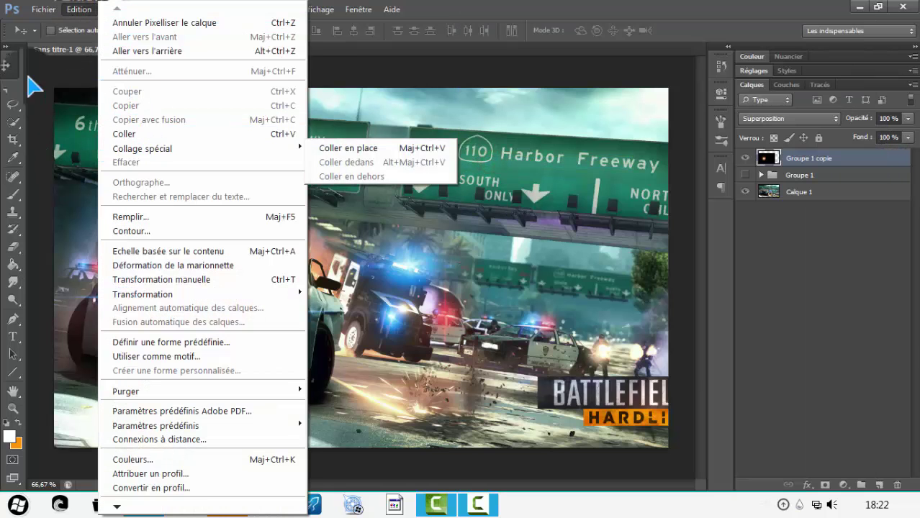
click(13, 70)
click(113, 9)
mouse_move(129, 46)
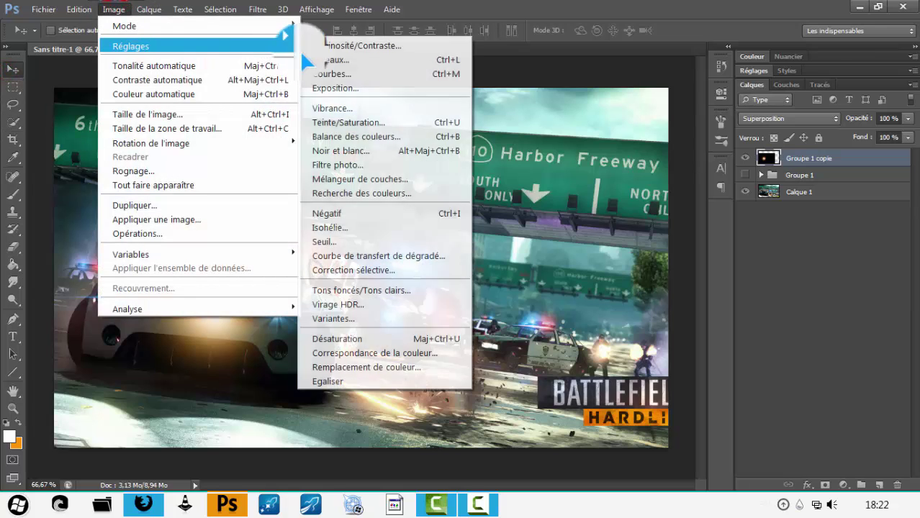
click(396, 126)
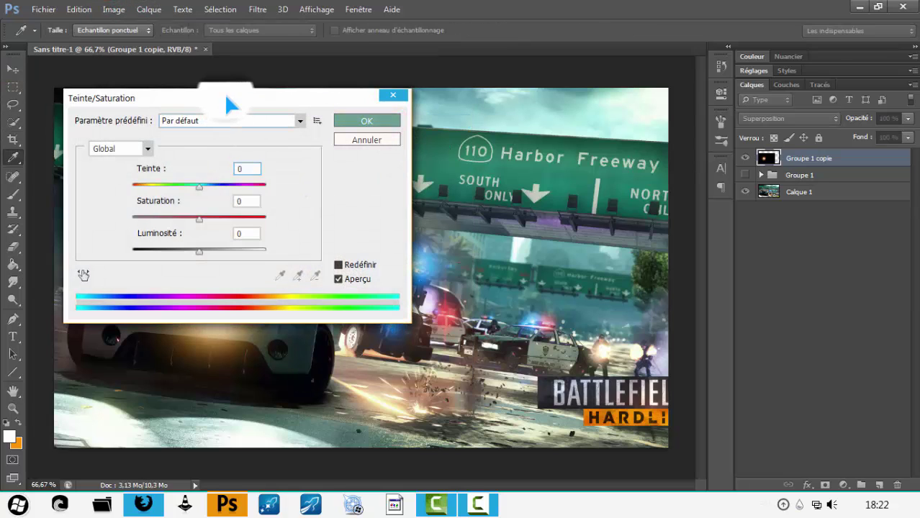
drag(226, 98, 598, 139)
drag(571, 230, 631, 240)
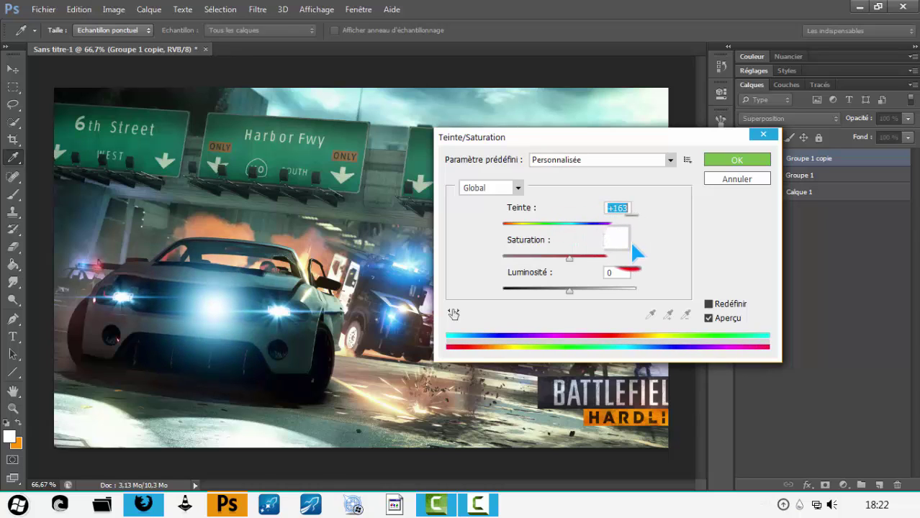
click(750, 160)
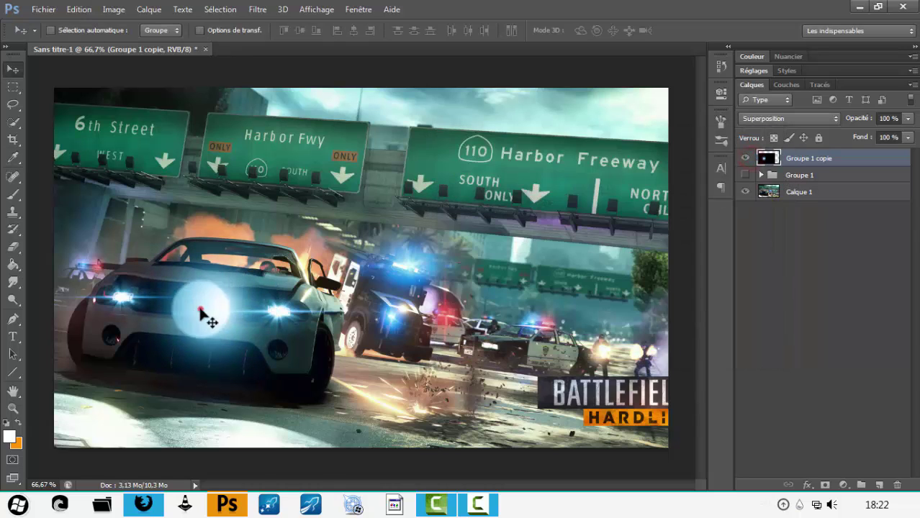
drag(205, 310, 276, 315)
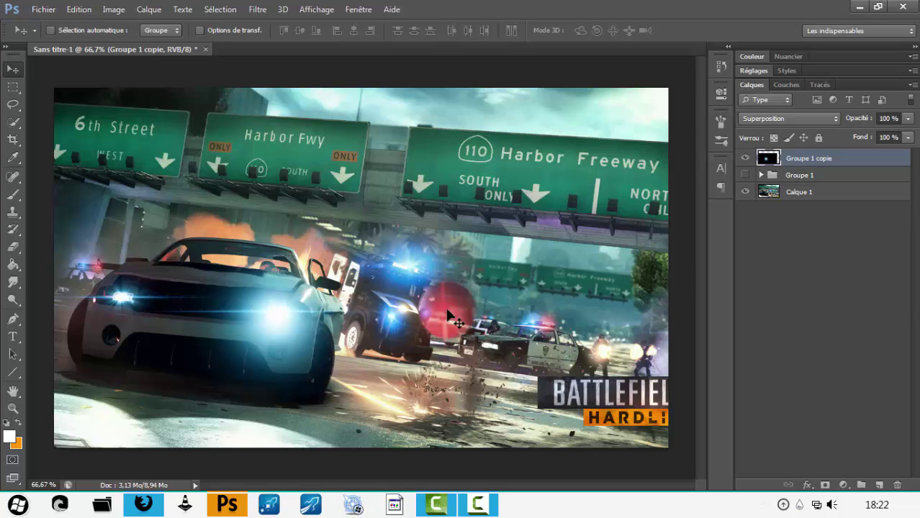
Delete the Groupe 1 copie layer and show Groupe 1 again.
key(Delete)
click(743, 173)
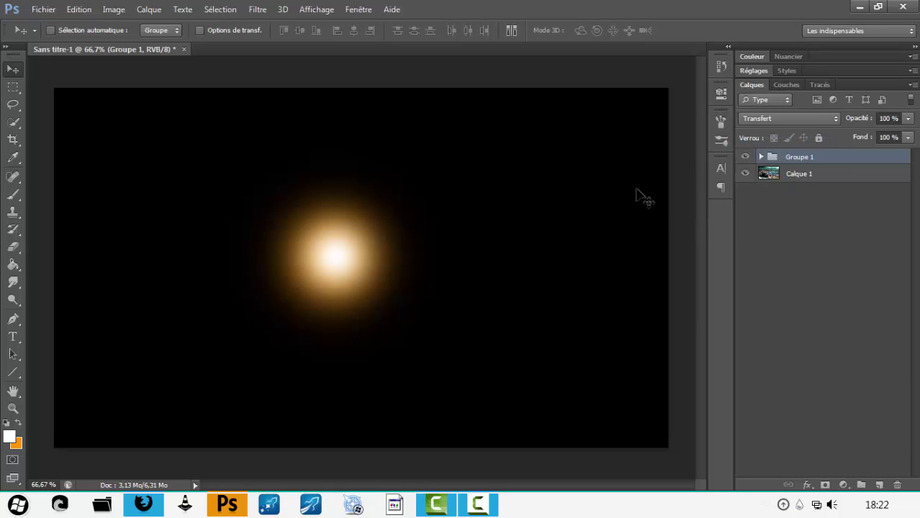
Recolour the orange glow on Calque 3 to blue with Hue/Saturation, hiding Calque 4 during the adjustment and showing it again.
click(761, 156)
click(846, 191)
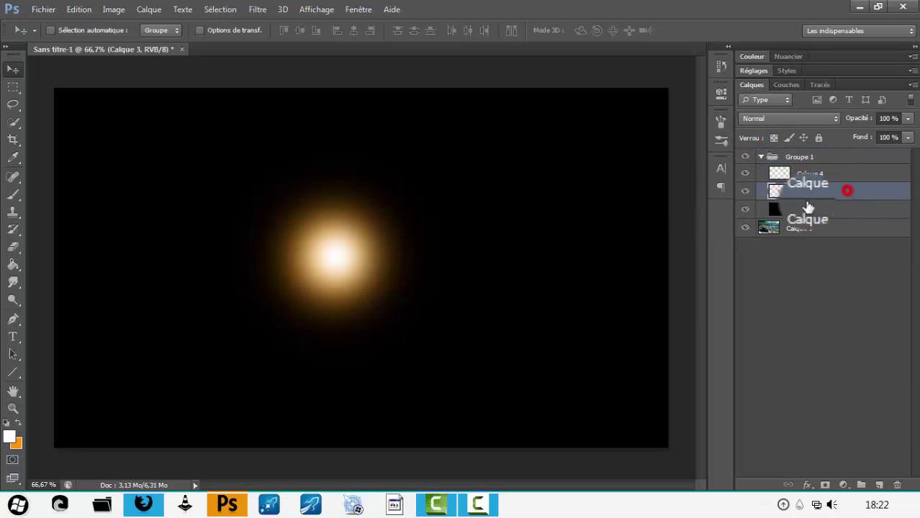
click(745, 173)
click(114, 9)
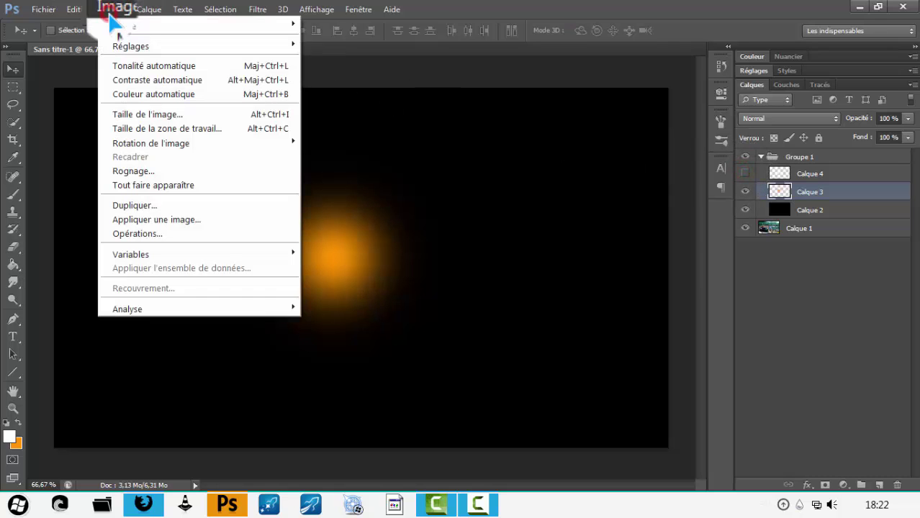
mouse_move(288, 48)
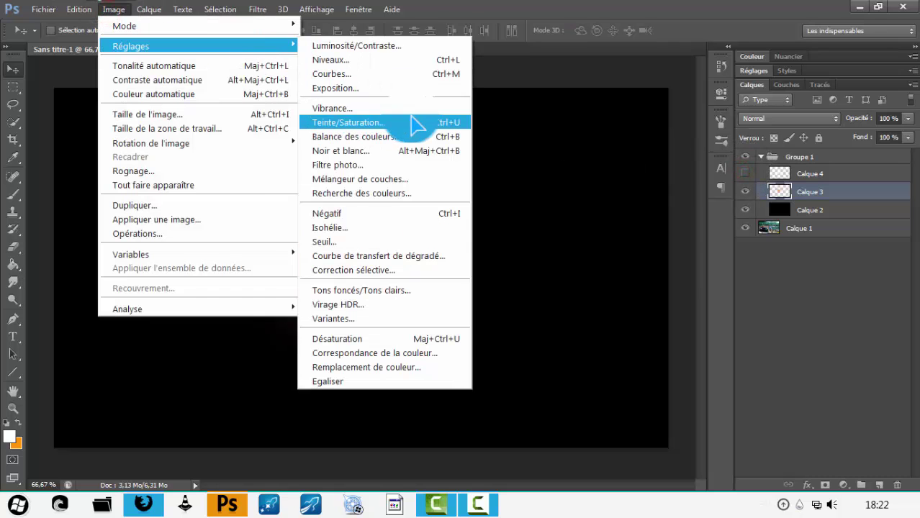
click(414, 123)
drag(577, 224, 637, 237)
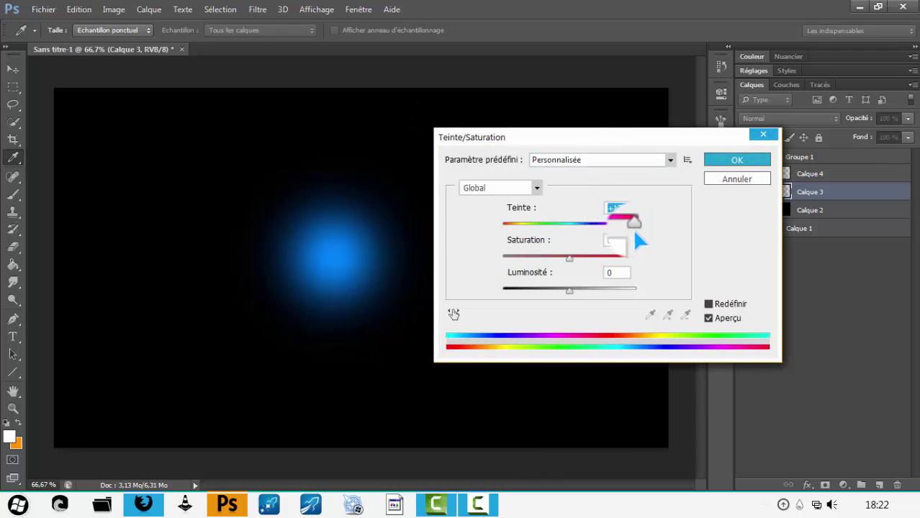
click(731, 161)
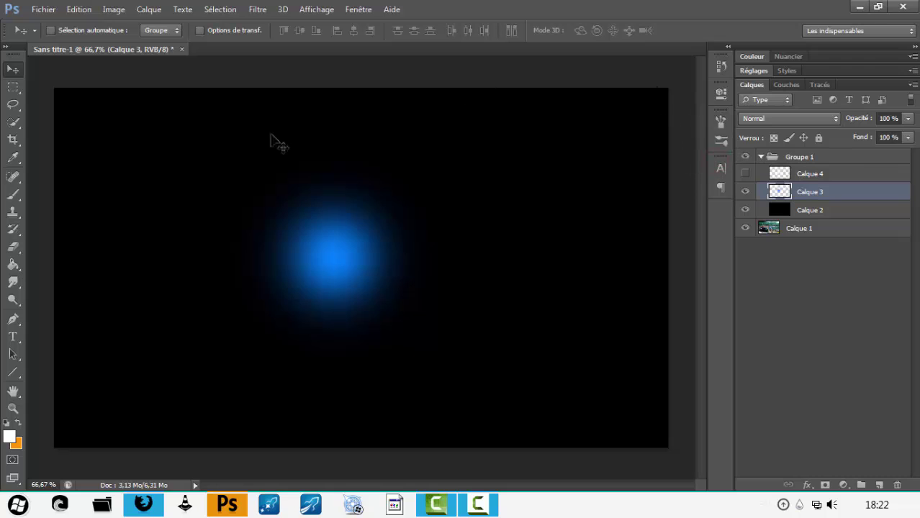
click(745, 174)
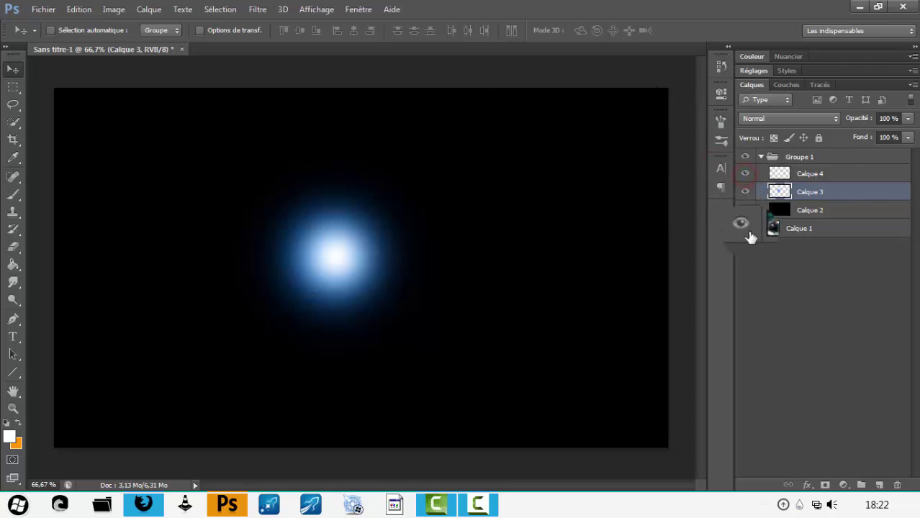
Duplicate Calque 4 and place the copy between Calque 3 and Calque 2.
mouse_move(852, 185)
mouse_down()
mouse_move(760, 206)
mouse_move(805, 212)
mouse_move(332, 201)
mouse_move(563, 256)
mouse_move(853, 198)
mouse_up()
drag(857, 182, 819, 176)
click(839, 173)
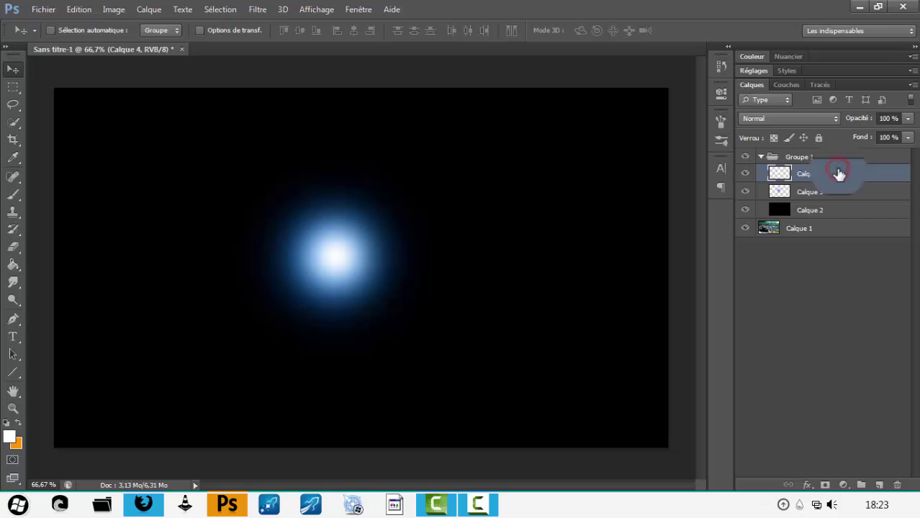
key(ctrl+j)
drag(842, 180, 872, 213)
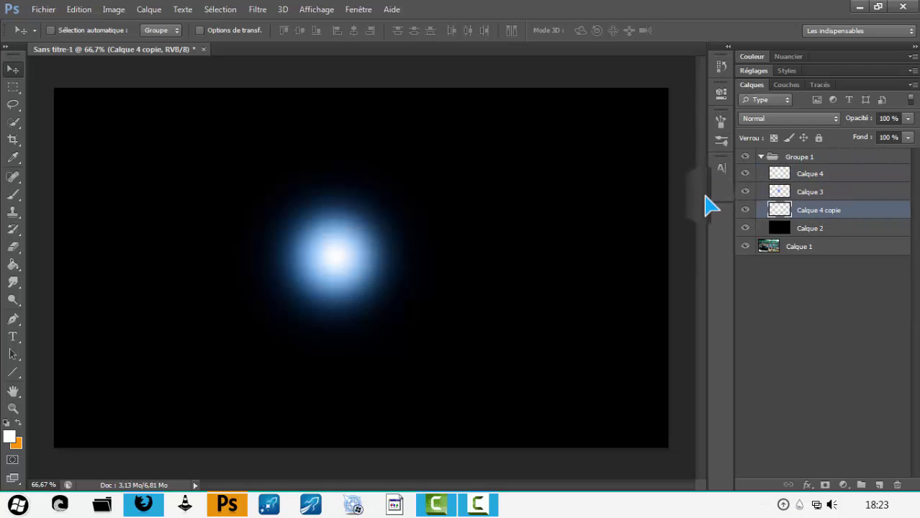
Free-transform Calque 4 copie into a thin horizontal streak across the glow, about 335% wide and 5% high.
key(ctrl+t)
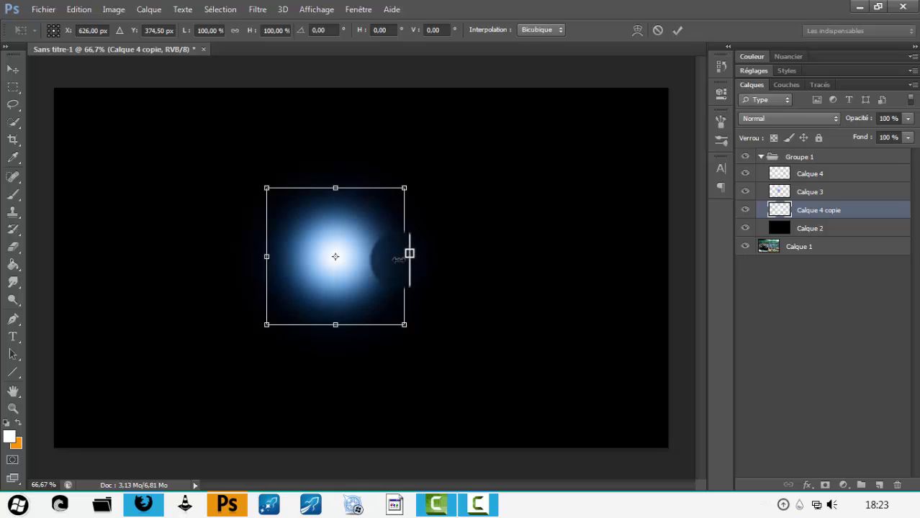
drag(405, 257, 855, 255)
drag(267, 260, 1, 265)
drag(623, 237, 335, 235)
mouse_move(565, 189)
mouse_down()
mouse_move(55, 220)
mouse_move(37, 304)
mouse_move(545, 273)
mouse_move(30, 308)
mouse_move(381, 295)
mouse_move(122, 310)
mouse_move(144, 317)
mouse_move(216, 257)
mouse_move(661, 257)
mouse_move(643, 249)
mouse_move(662, 256)
mouse_move(333, 259)
mouse_up()
mouse_move(78, 256)
mouse_down()
mouse_move(332, 259)
mouse_move(292, 259)
mouse_up()
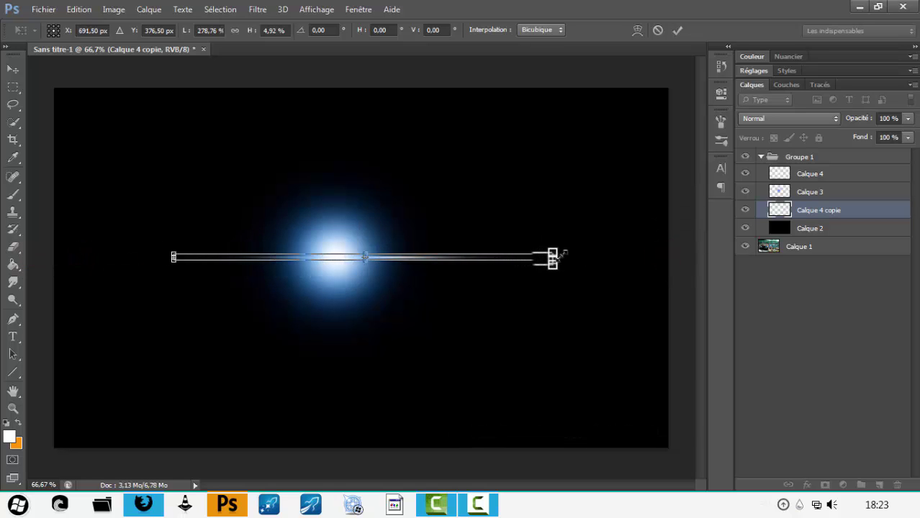
drag(561, 256, 639, 258)
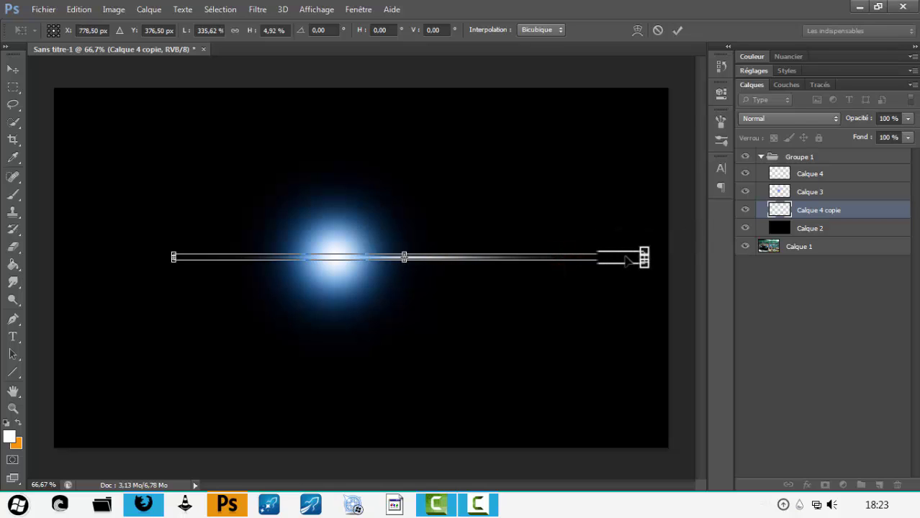
key(Return)
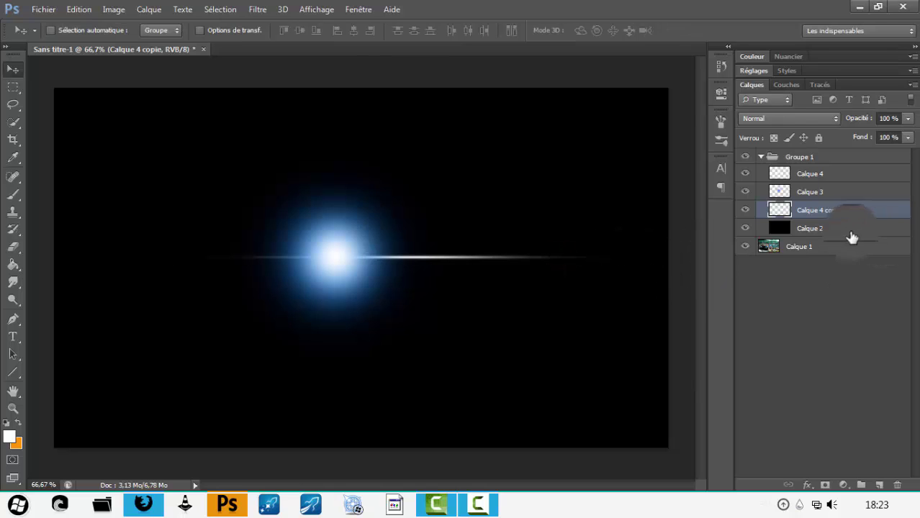
Duplicate Calque 3 and place the copy between Calque 4 copie and Calque 2.
click(785, 188)
key(ctrl+j)
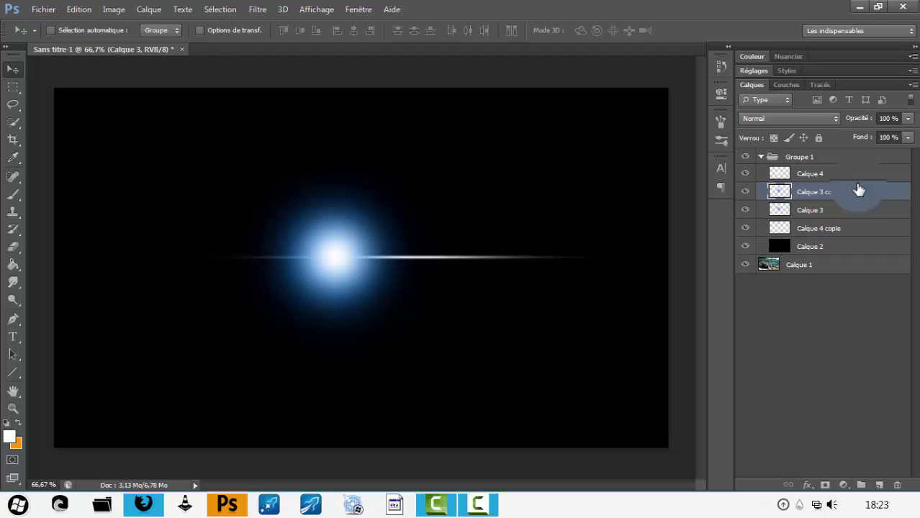
drag(880, 202, 835, 234)
Rename Calque 3 to bleu, Calque 3 copie to bleu copie, Calque 4 copie to blanc copie, and Calque 4 to blanc.
double_click(812, 191)
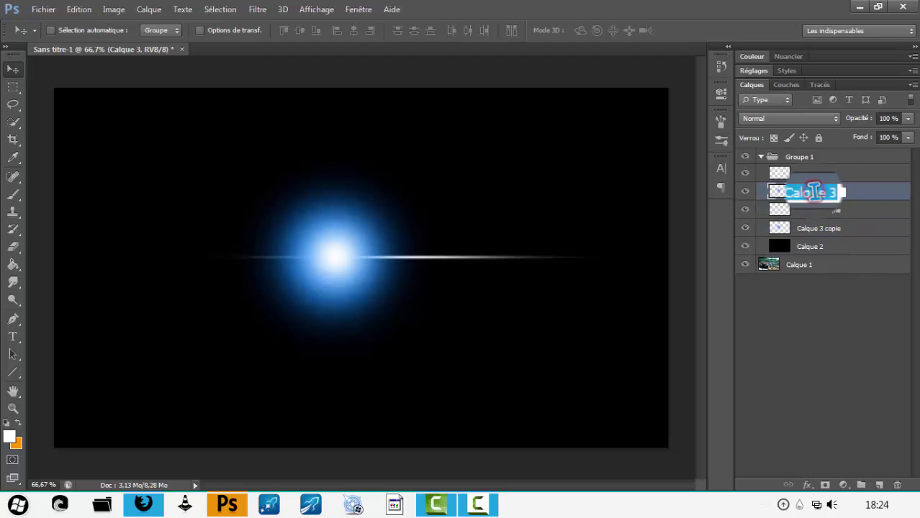
text(bleu)
key(Return)
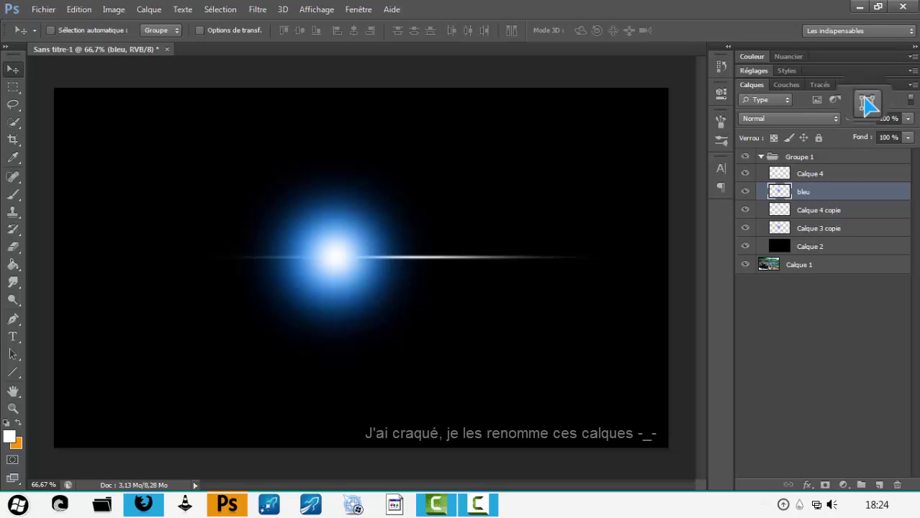
double_click(820, 228)
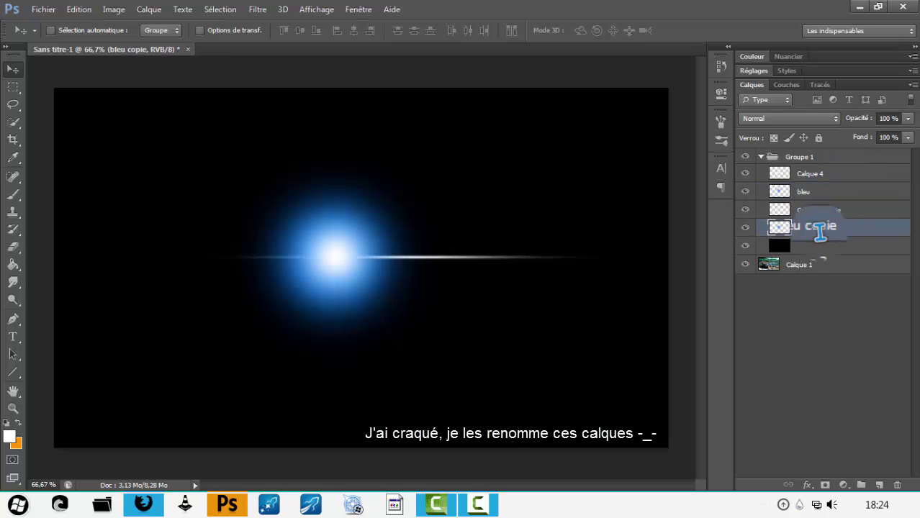
double_click(819, 209)
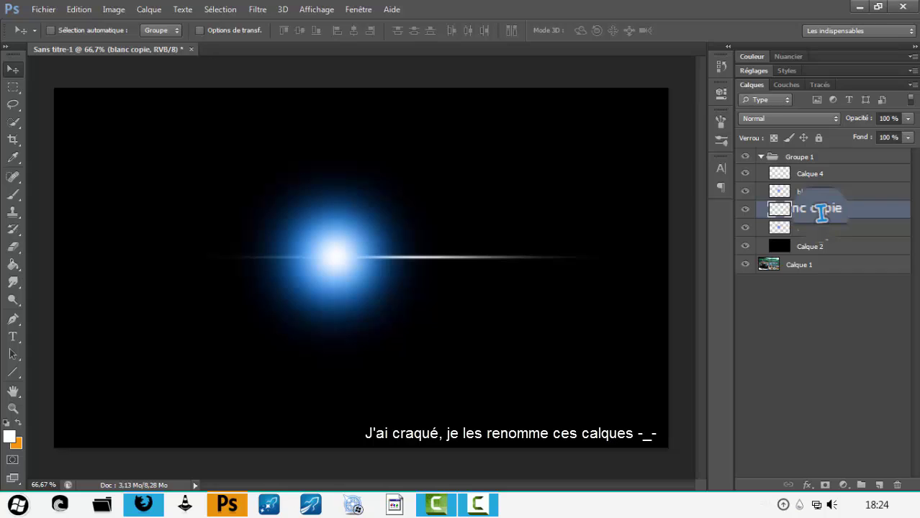
double_click(820, 174)
text(blanc)
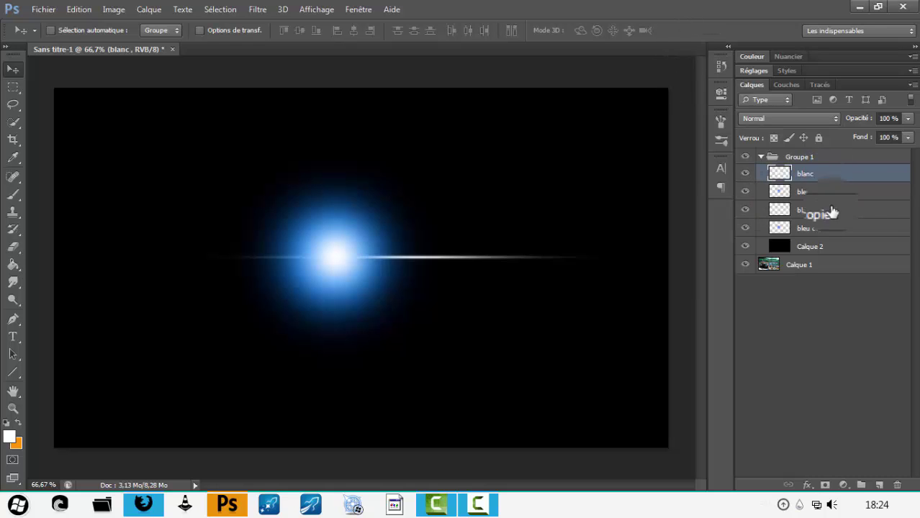
Free-transform the bleu copie layer into a flat horizontal blue streak about 290% wide, spanning nearly the whole canvas.
click(745, 211)
click(828, 228)
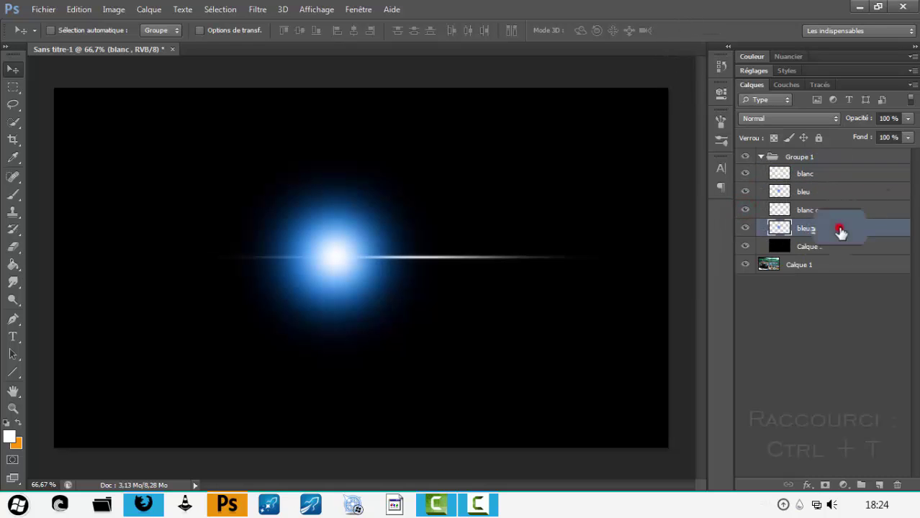
key(ctrl+t)
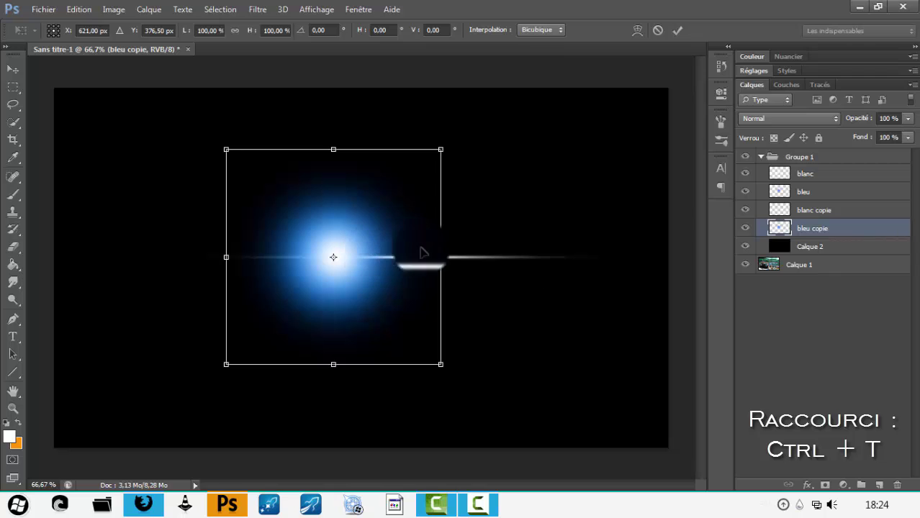
drag(442, 258, 705, 272)
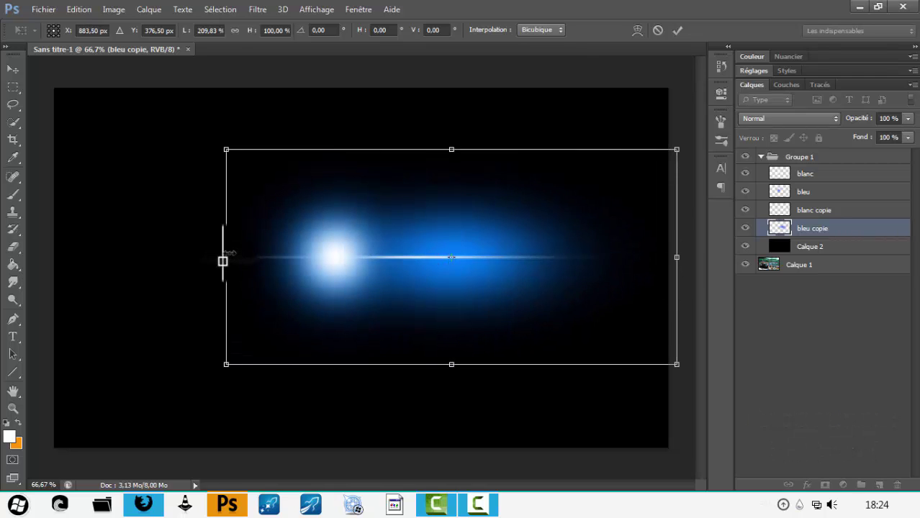
drag(223, 262, 52, 259)
drag(365, 147, 367, 200)
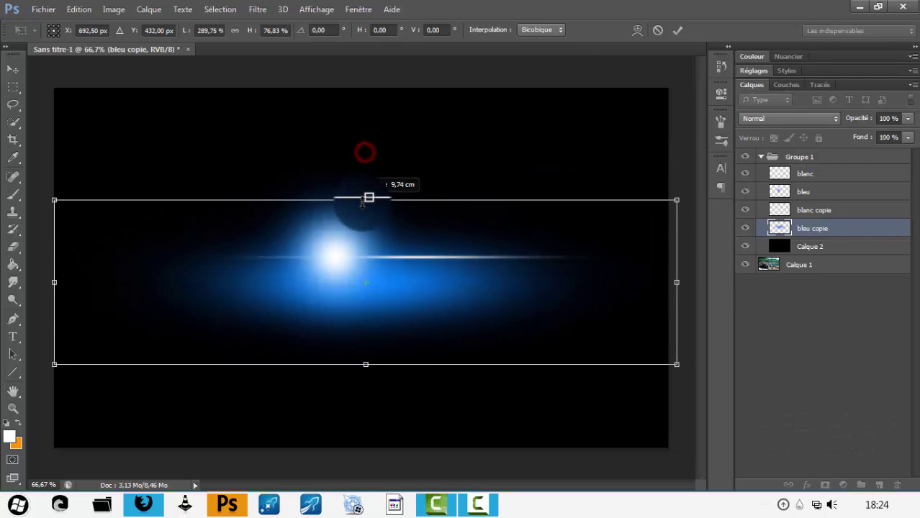
drag(366, 362, 367, 260)
key(Return)
Centre the bleu copie streak behind the white line and set the layer's opacity to 50%.
drag(330, 231, 335, 263)
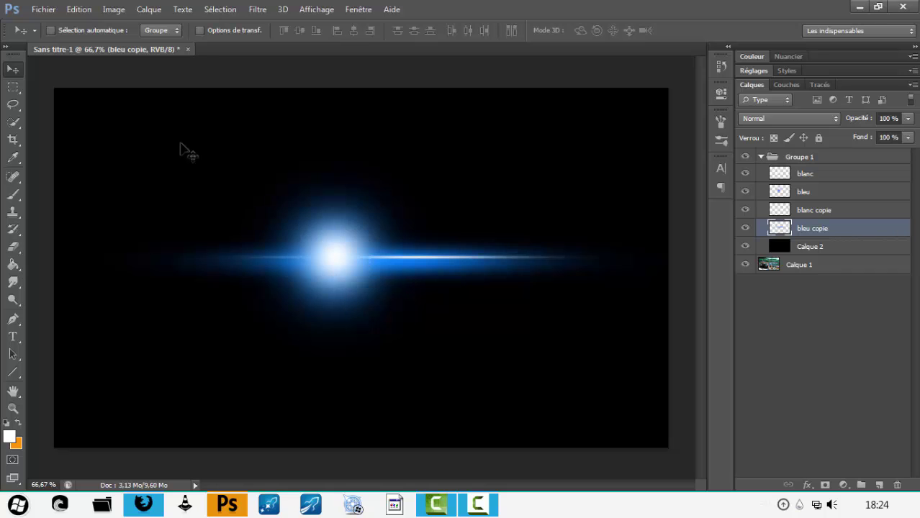
drag(298, 230, 297, 219)
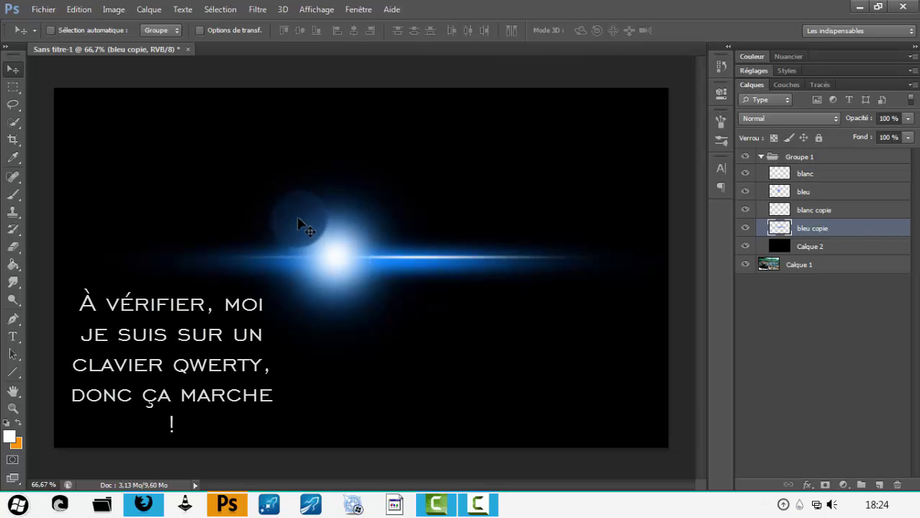
key(5)
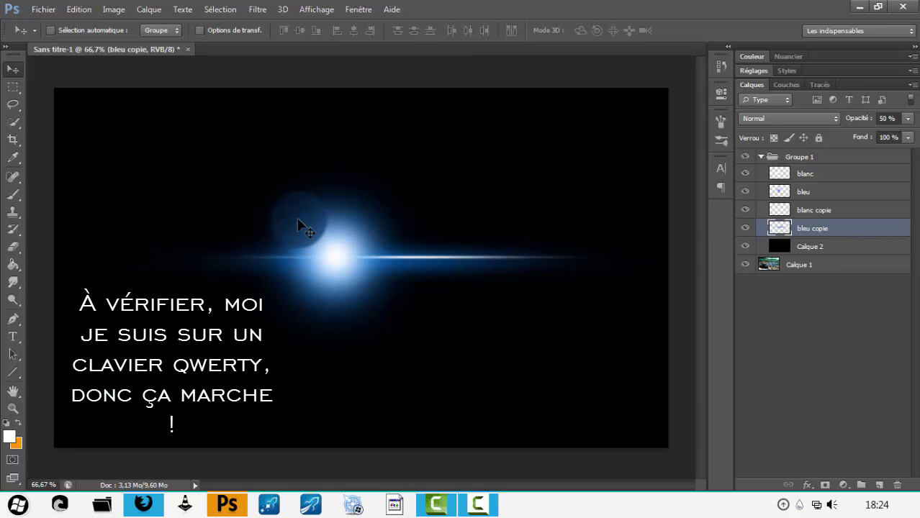
mouse_move(298, 222)
mouse_down()
mouse_move(364, 272)
mouse_move(610, 264)
mouse_up()
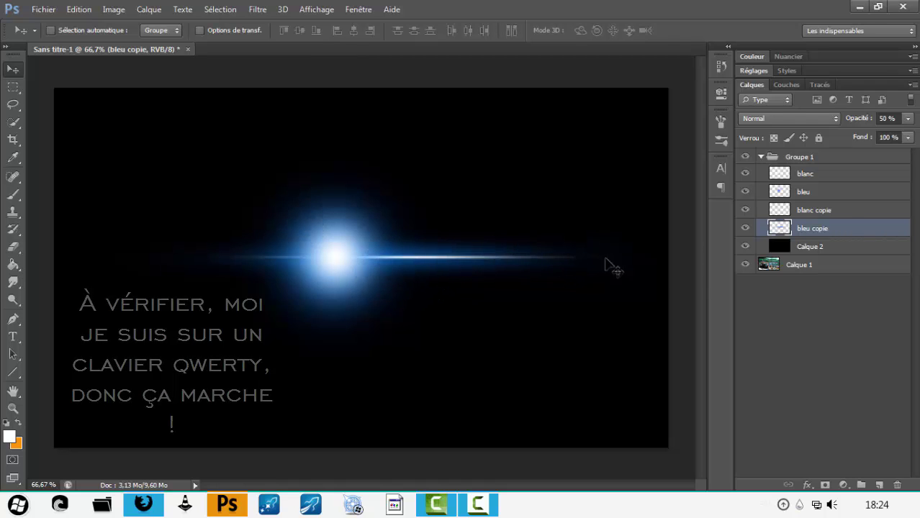
Scale the blanc and bleu layers down together slightly around their centre.
click(834, 175)
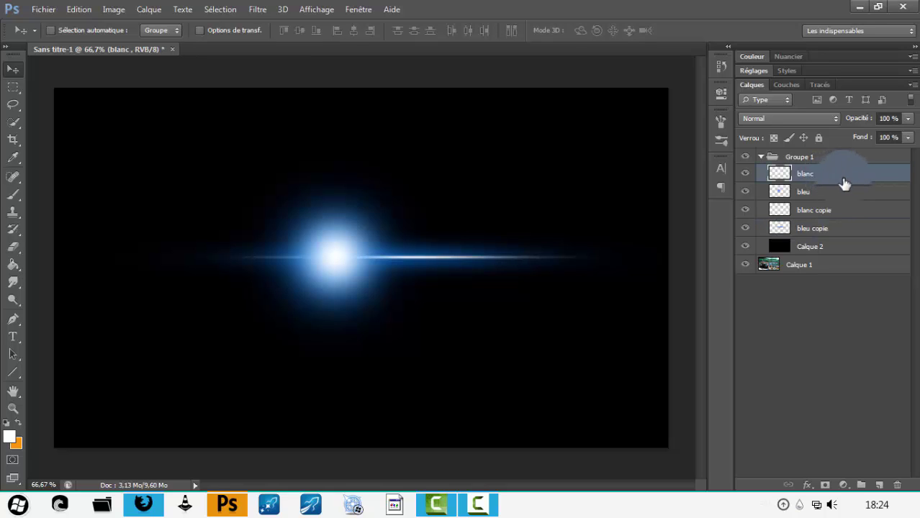
shift+click(839, 190)
key(ctrl+t)
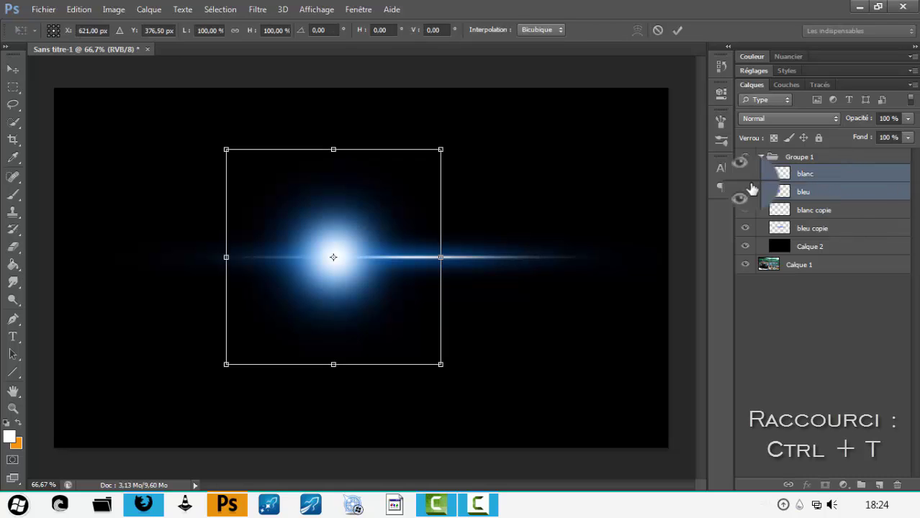
drag(440, 149, 418, 172)
key(Return)
Enlarge only the bleu layer around its centre to about 130%.
click(828, 191)
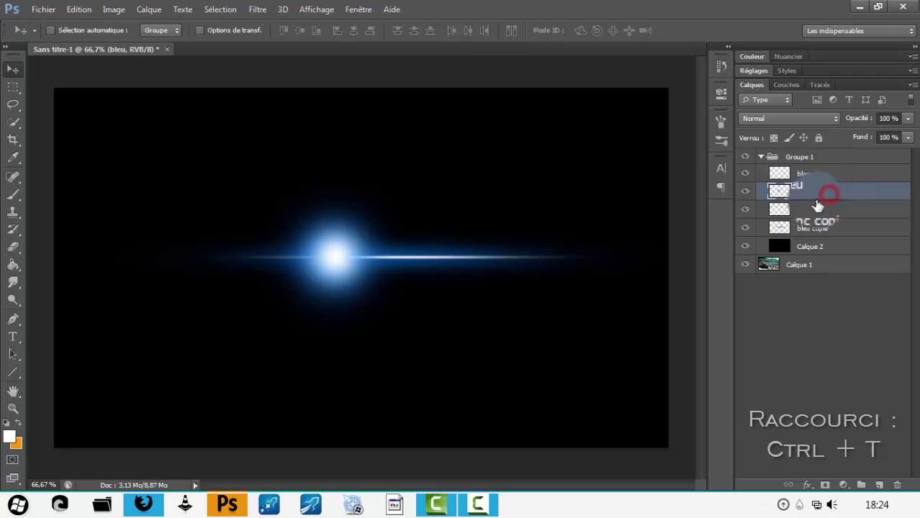
key(ctrl+t)
drag(417, 173, 438, 142)
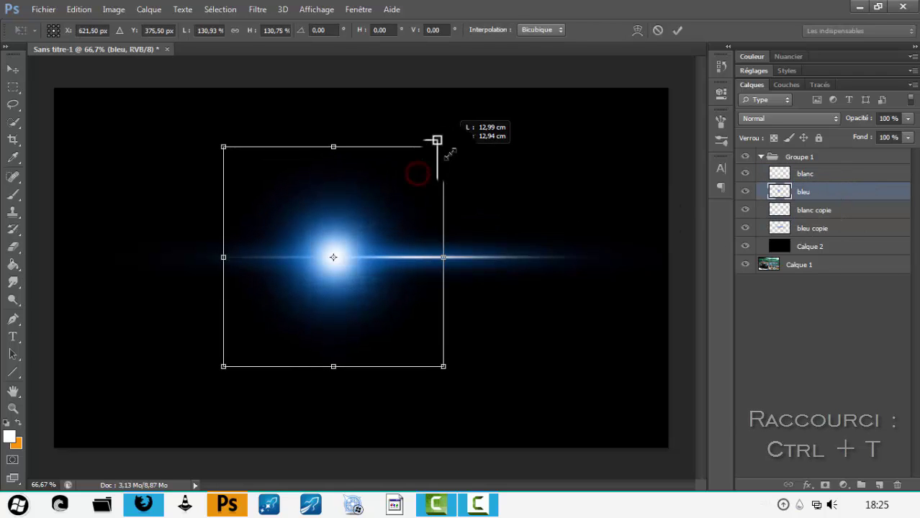
key(Return)
drag(772, 179, 807, 180)
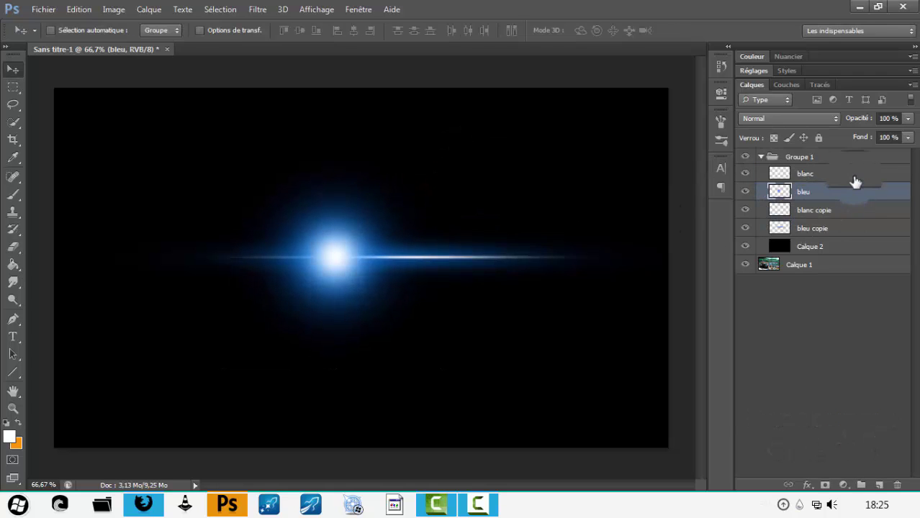
Duplicate the blanc layer, flatten the copy to about 35% height and stretch it horizontally into a white ellipse.
click(853, 176)
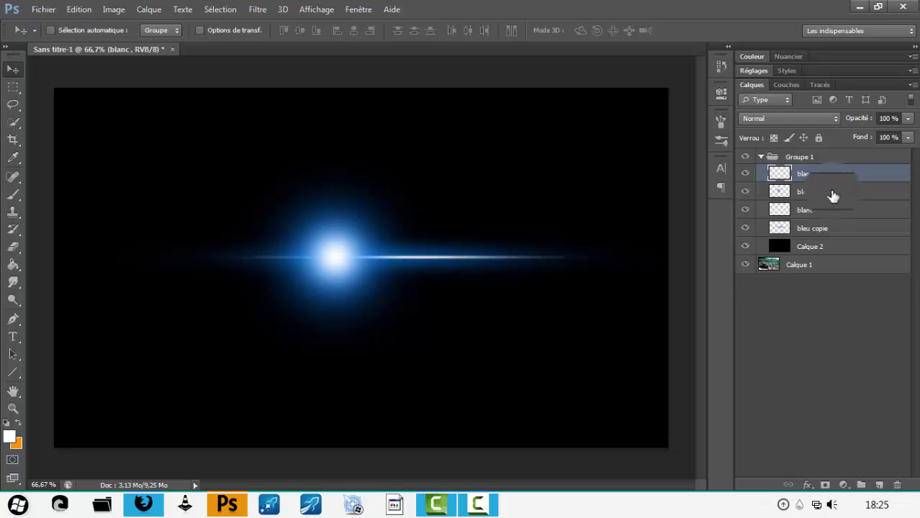
key(ctrl+j)
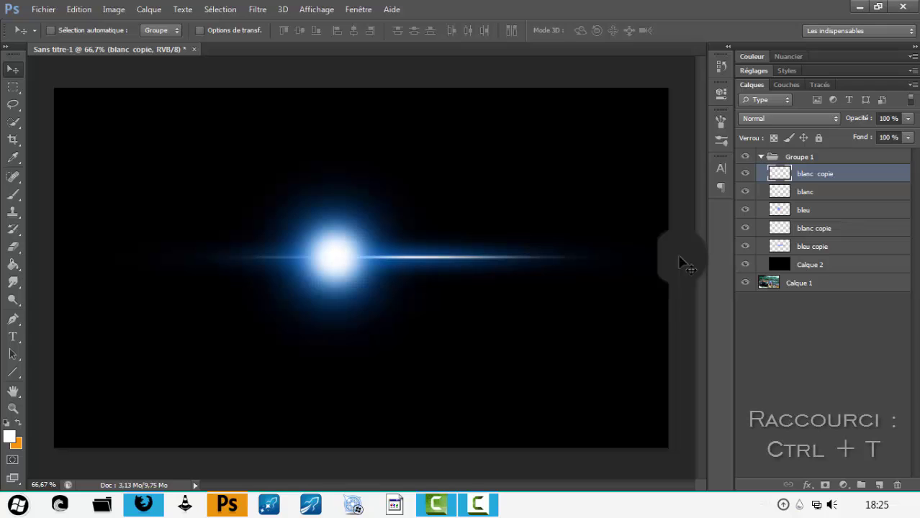
key(ctrl+t)
drag(335, 202, 340, 272)
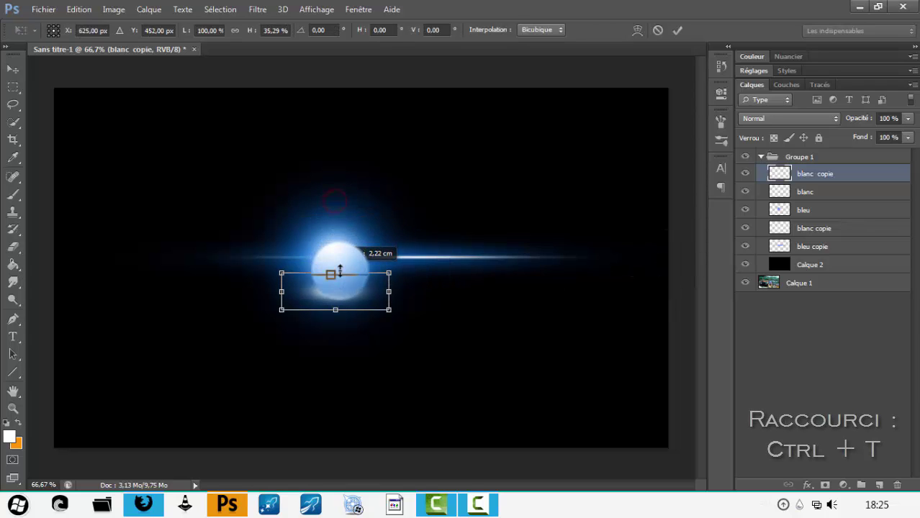
drag(394, 296, 493, 292)
double_click(403, 285)
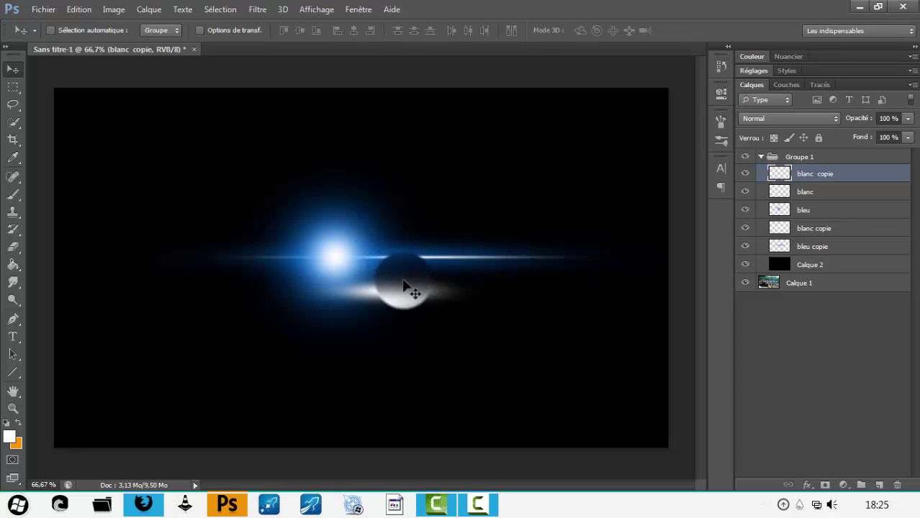
Rotate the flattened white copy of blanc by -45°.
key(ctrl+t)
drag(412, 358, 507, 348)
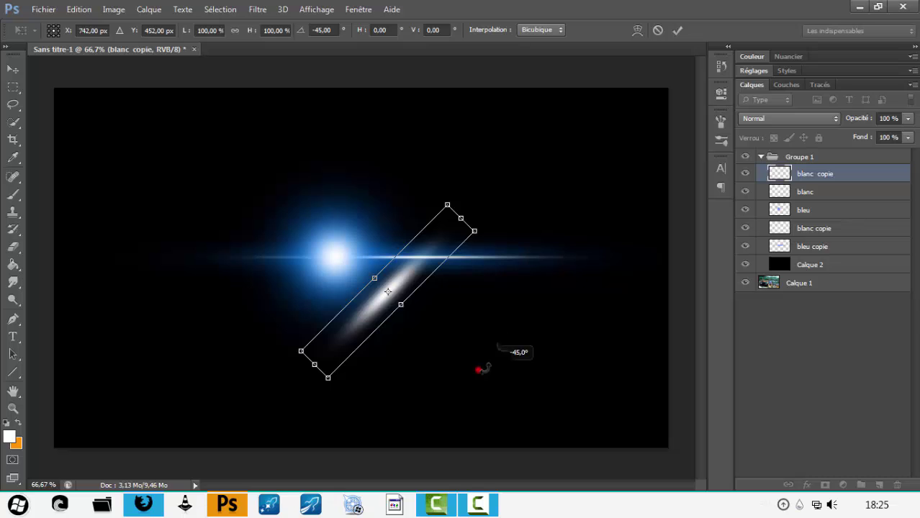
drag(478, 370, 477, 370)
key(ctrl+j)
key(Return)
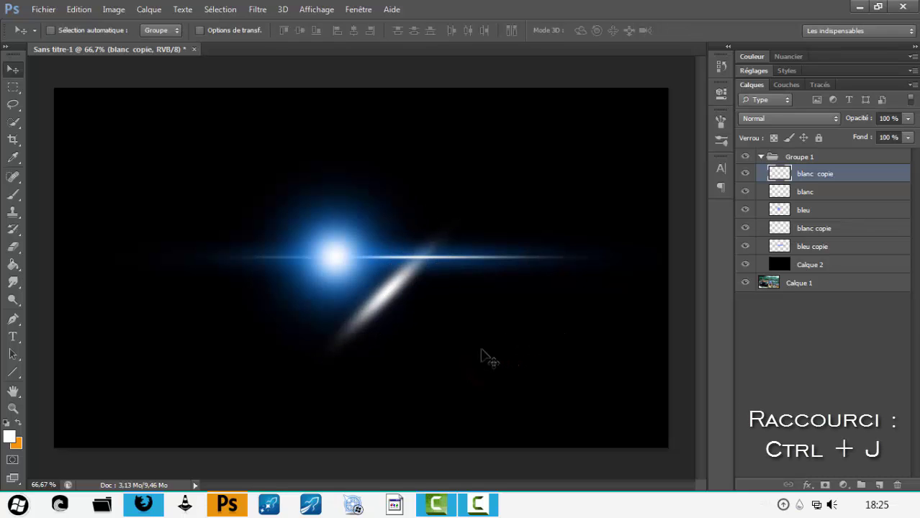
Duplicate the slanted white streak and flip the copy horizontally to form an X.
key(ctrl+j)
click(80, 10)
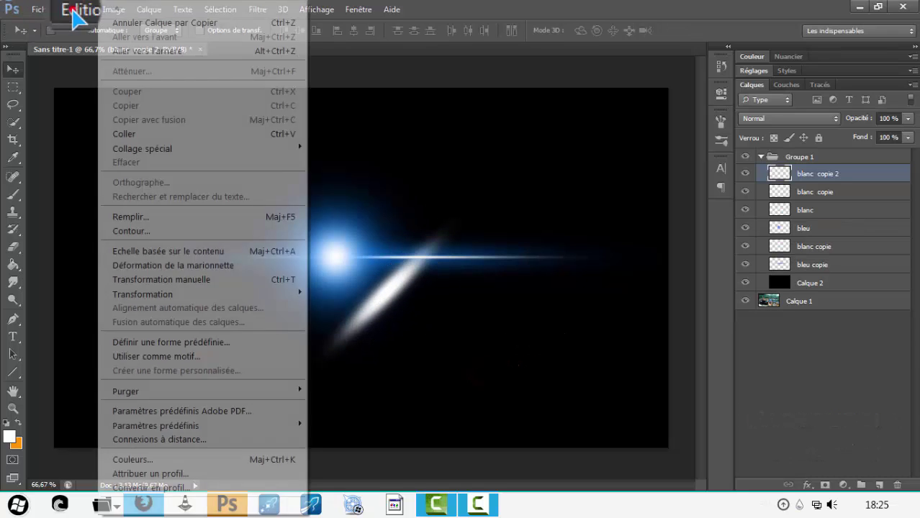
mouse_move(303, 292)
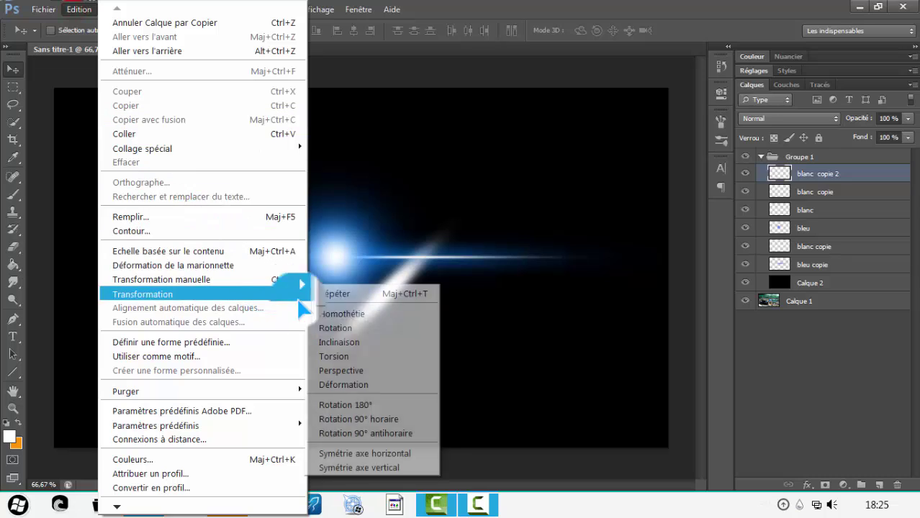
click(384, 454)
Select both slanted streak layers together and move the X over the centre of the glow.
shift+click(851, 193)
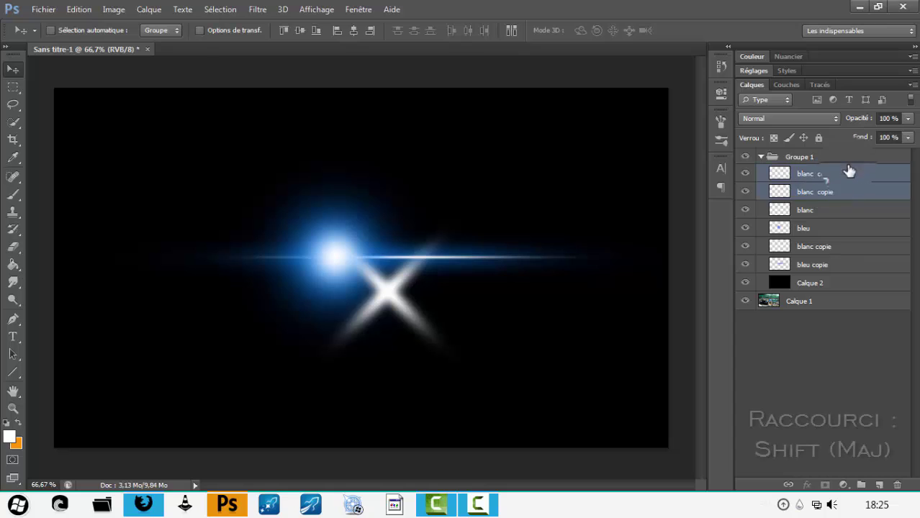
click(851, 173)
shift+click(854, 192)
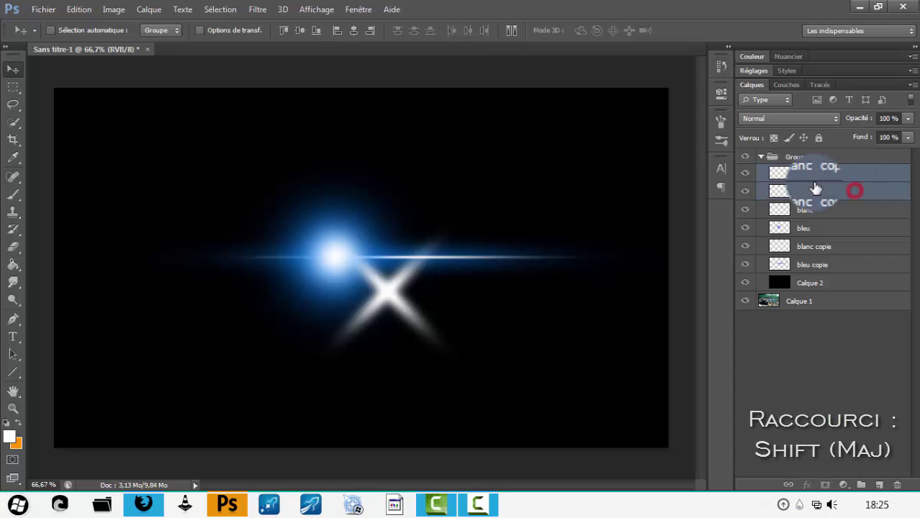
mouse_move(816, 185)
mouse_down()
mouse_move(797, 185)
mouse_move(814, 180)
mouse_up()
mouse_move(393, 294)
mouse_down()
mouse_move(335, 247)
mouse_move(341, 268)
mouse_up()
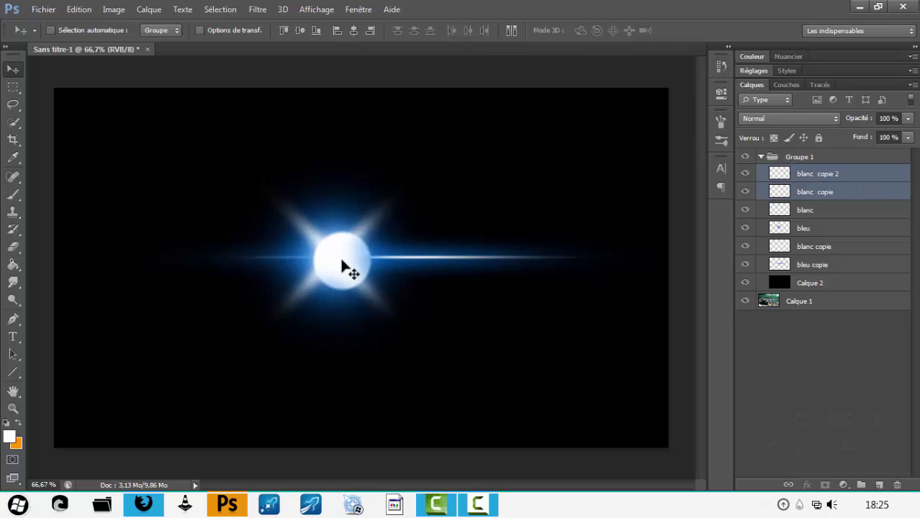
Scale the two slanted streaks down together so the X forms a small star inside the glow.
key(ctrl+t)
drag(259, 184, 288, 206)
key(Return)
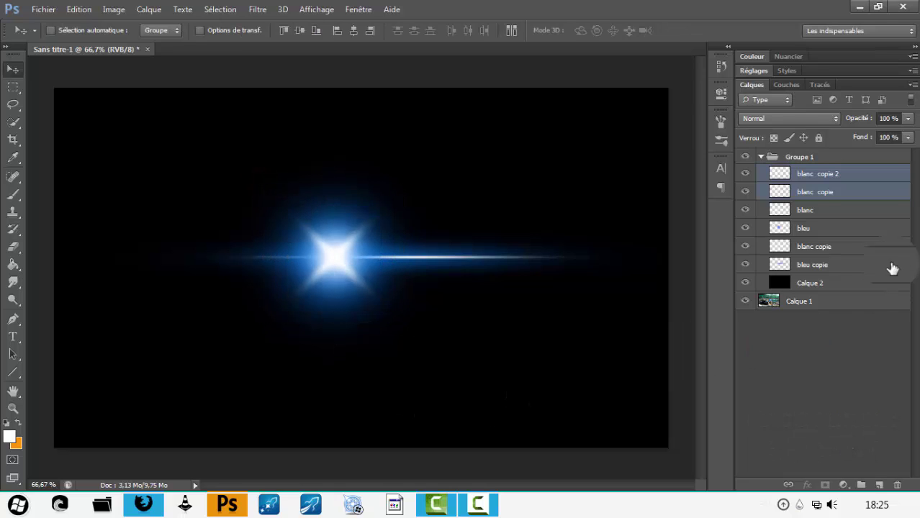
Duplicate Groupe 1, hide the original group, and convert the copy to a smart object.
right_click(810, 157)
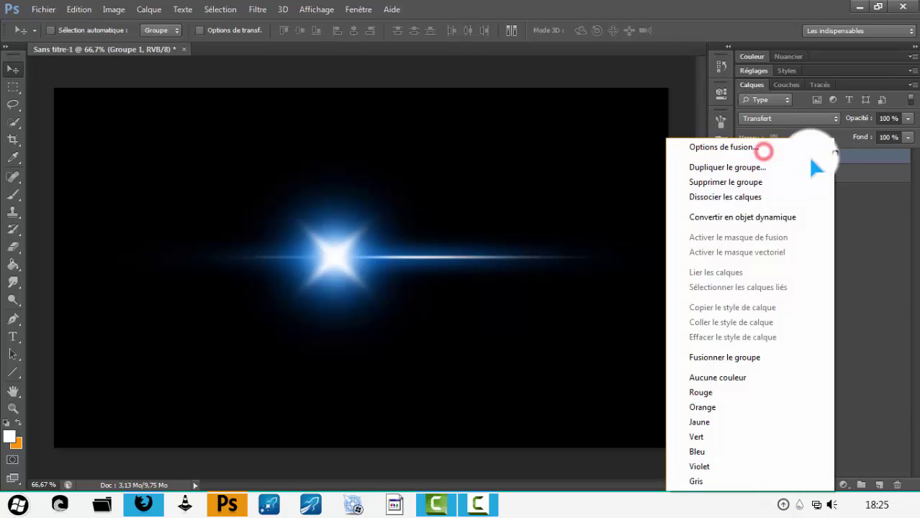
click(720, 167)
key(Return)
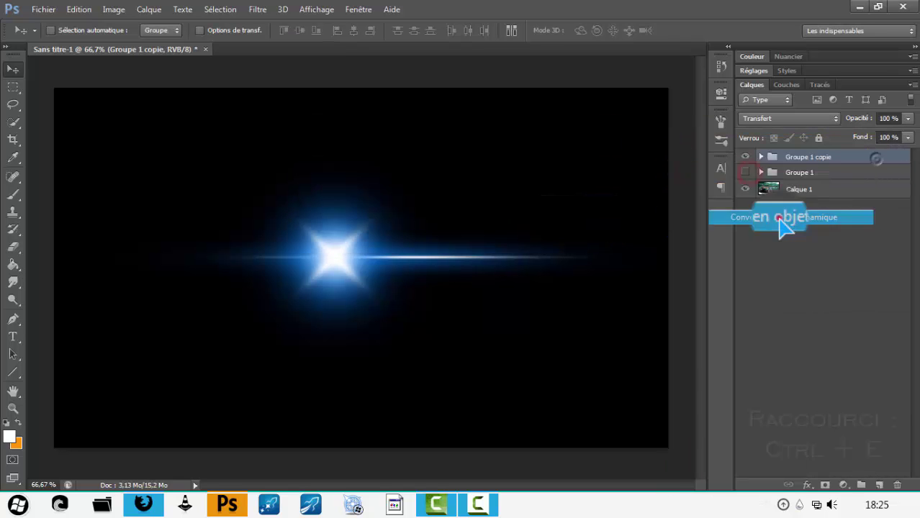
click(783, 223)
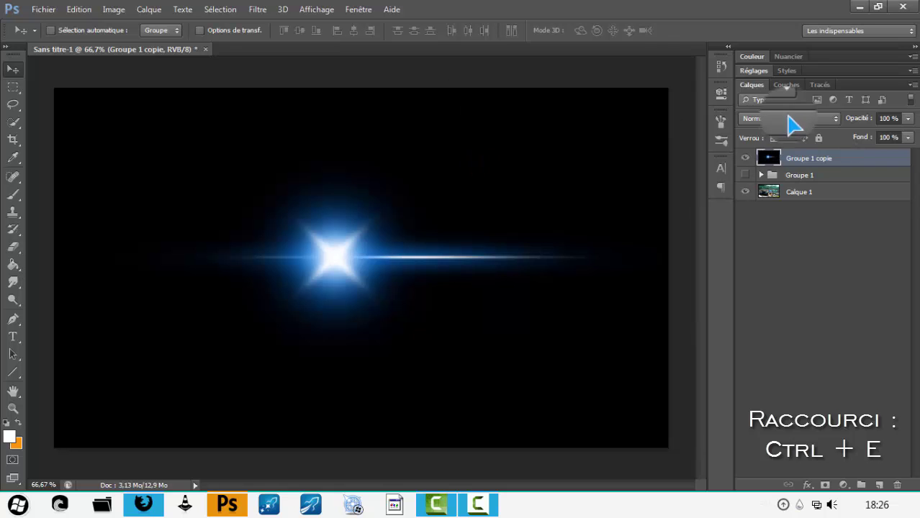
Set the flare copy's blend mode to Superposition and move the flare onto the front of the white car.
click(791, 120)
click(792, 239)
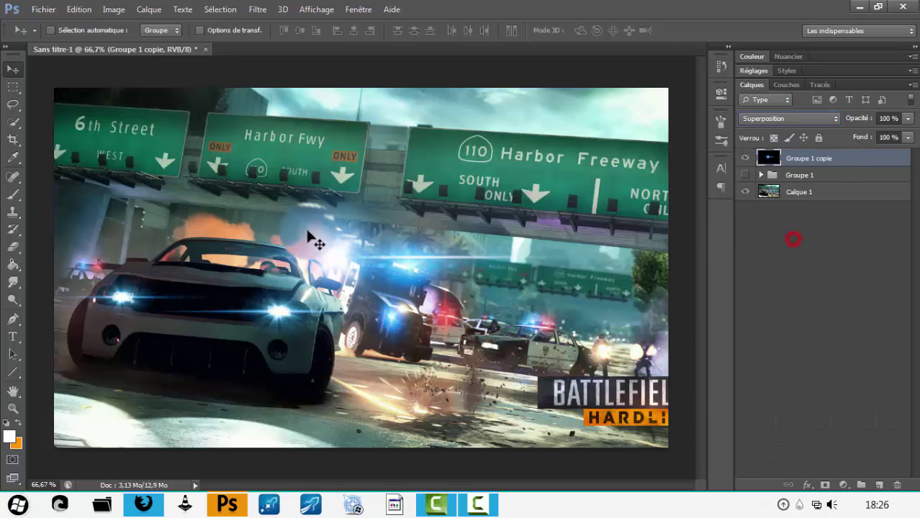
drag(315, 239, 213, 288)
Delete the test layer Groupe 1 copie and show Groupe 1 again.
drag(769, 158, 772, 168)
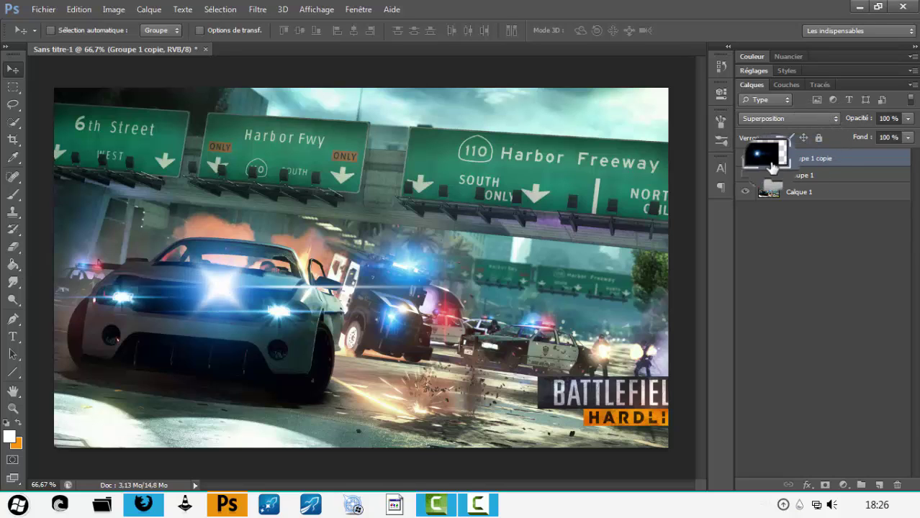
key(Delete)
click(746, 156)
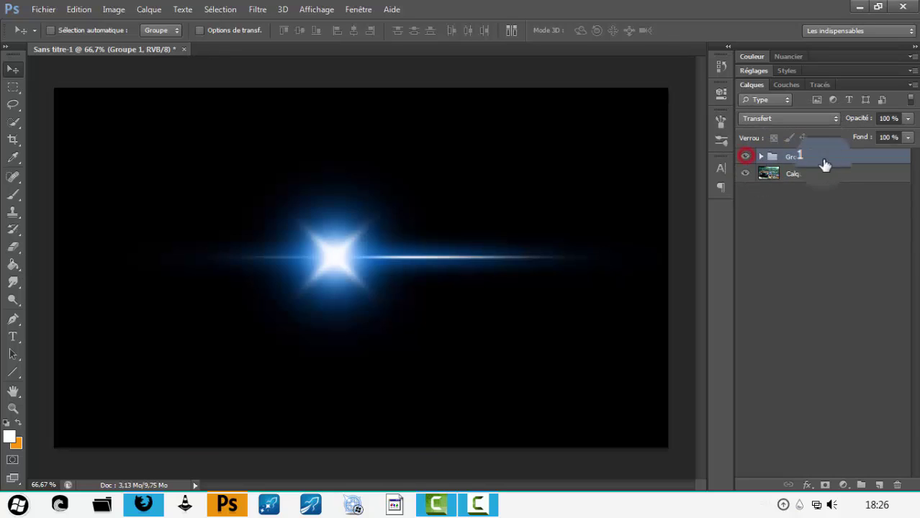
Expand Groupe 1 and lower the opacity of the white streak layer directly below bleu to 50 %.
drag(803, 179, 774, 167)
click(761, 156)
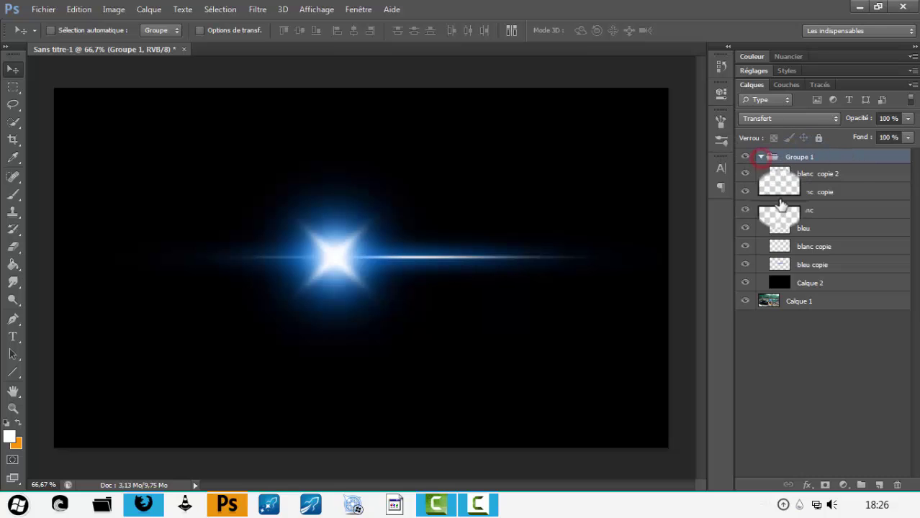
click(844, 249)
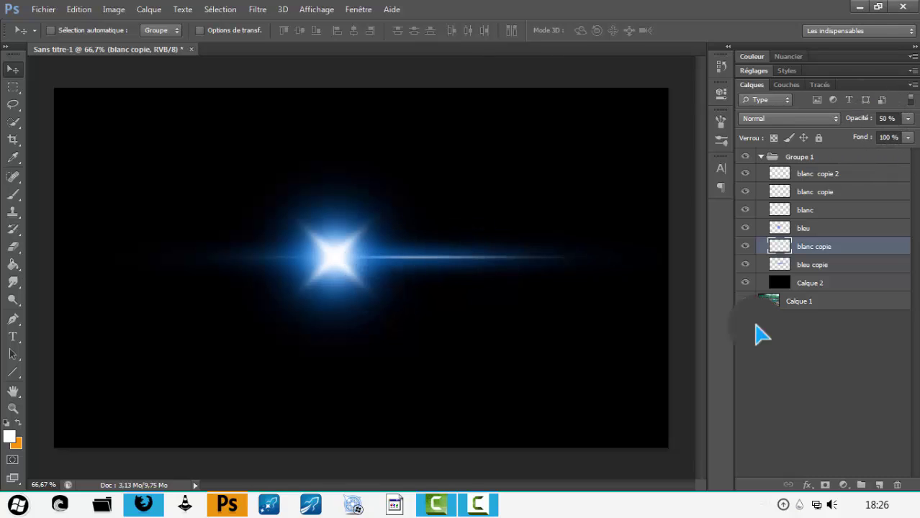
Add a new layer above blanc copie 2 and choose a 135 px round brush at 100 % hardness.
drag(846, 175, 845, 171)
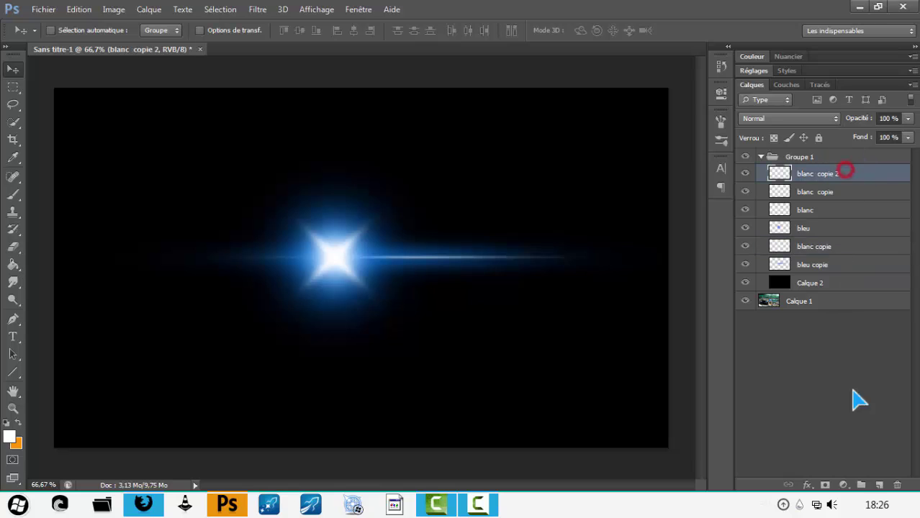
click(879, 486)
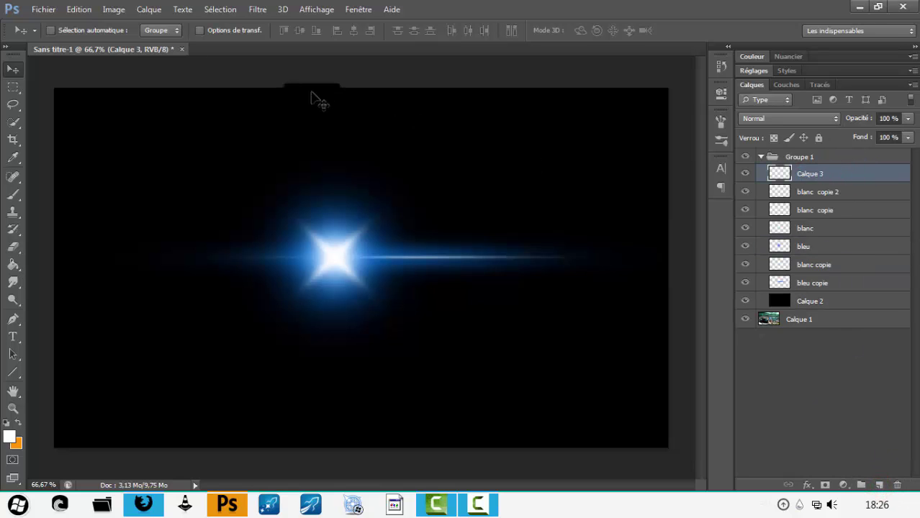
key(b)
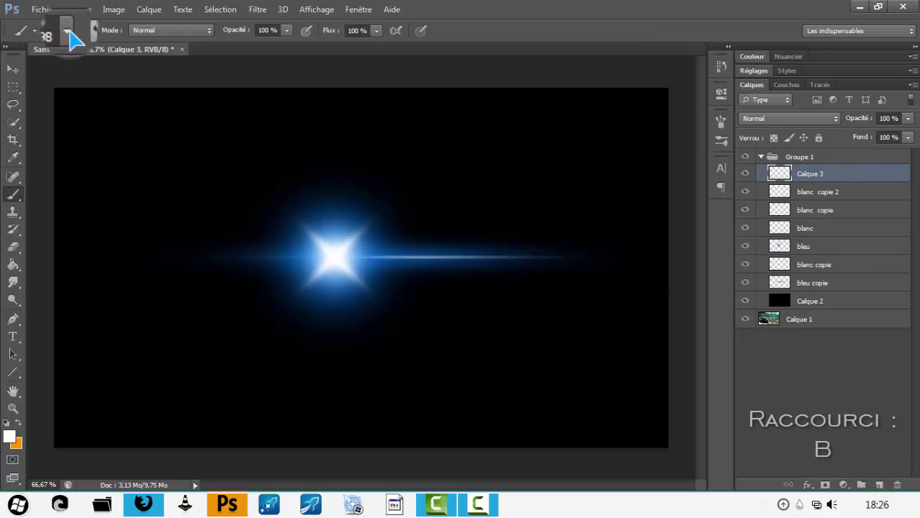
click(66, 30)
click(49, 135)
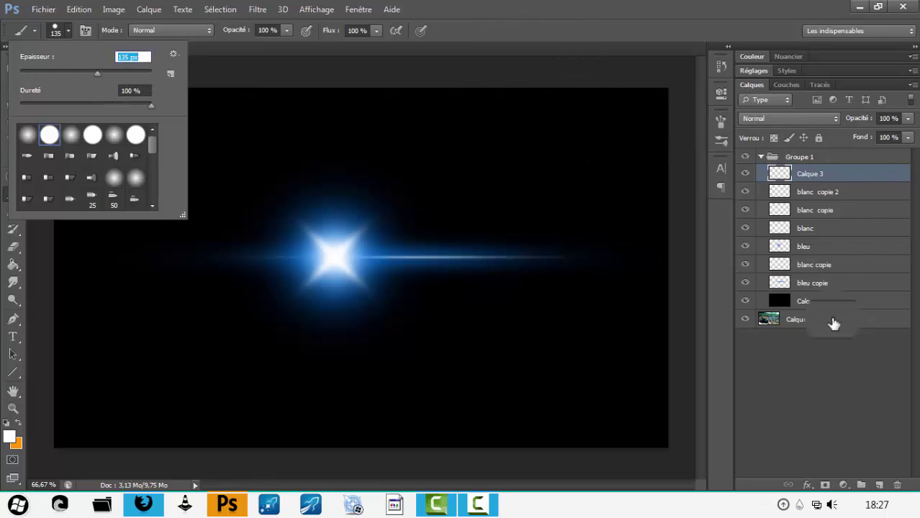
Set the foreground colour to the bright blue 0072ff.
click(8, 439)
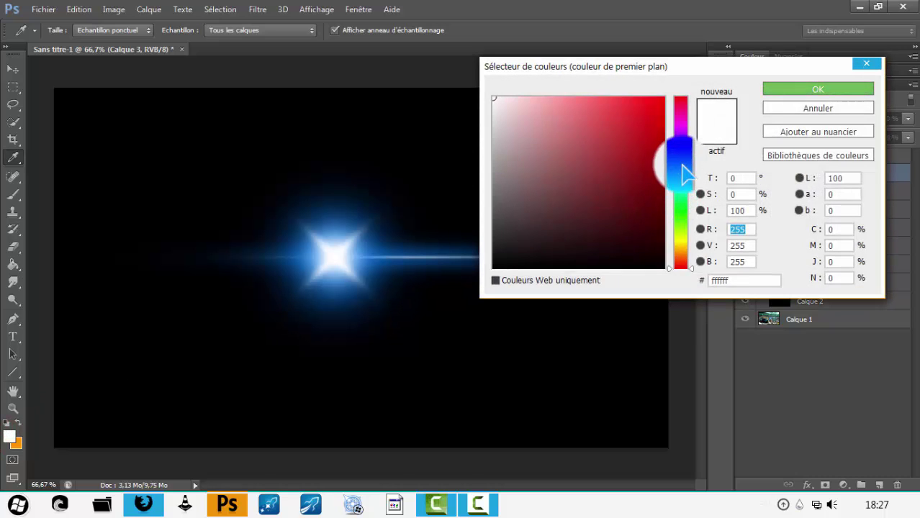
click(681, 167)
drag(657, 113, 693, 93)
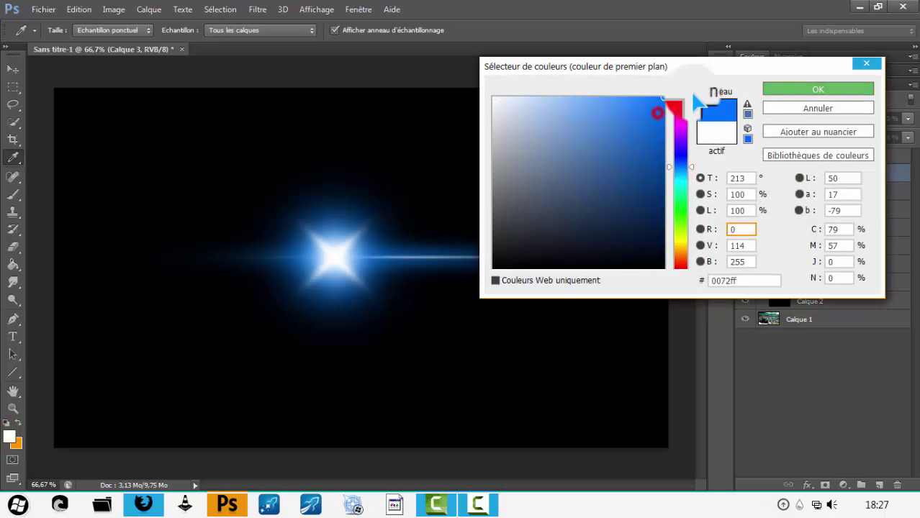
click(791, 91)
Undo a full-strength test dab, set the brush opacity to 36 %, and stamp one blue circle above and right of the glow.
click(449, 172)
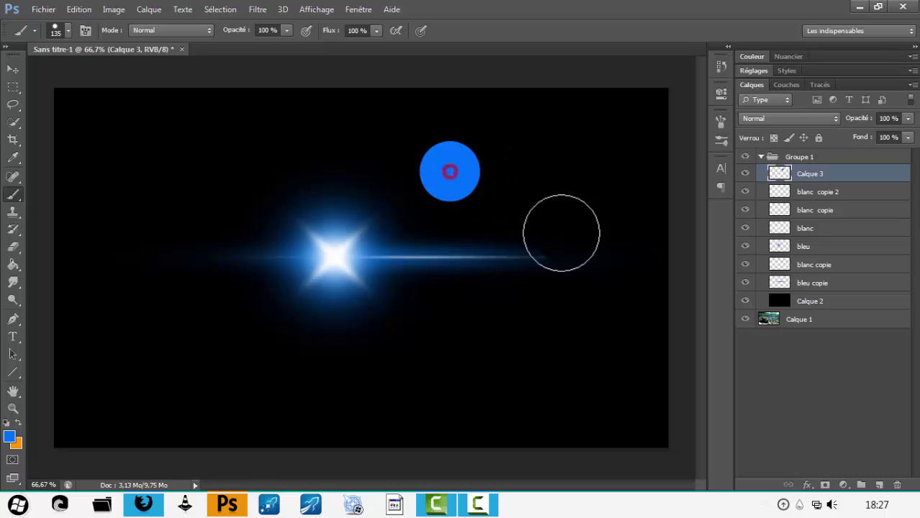
key(ctrl+z)
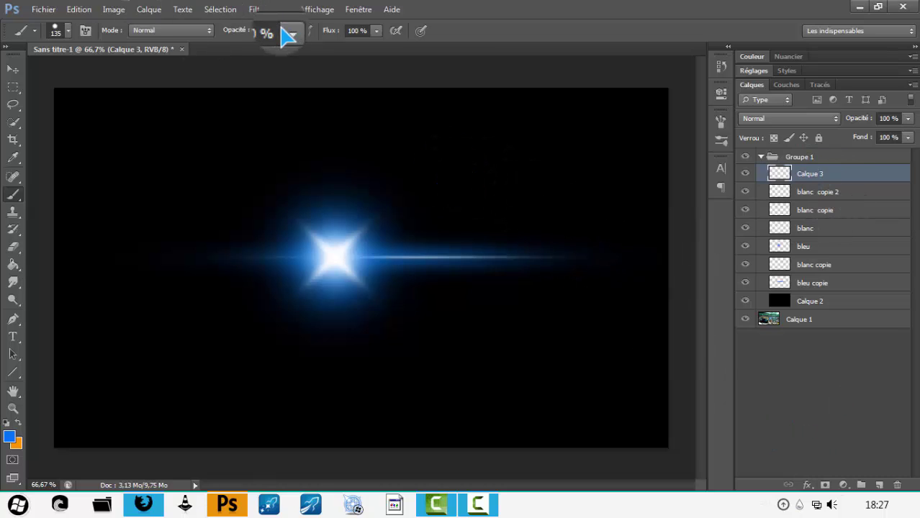
drag(272, 48, 244, 44)
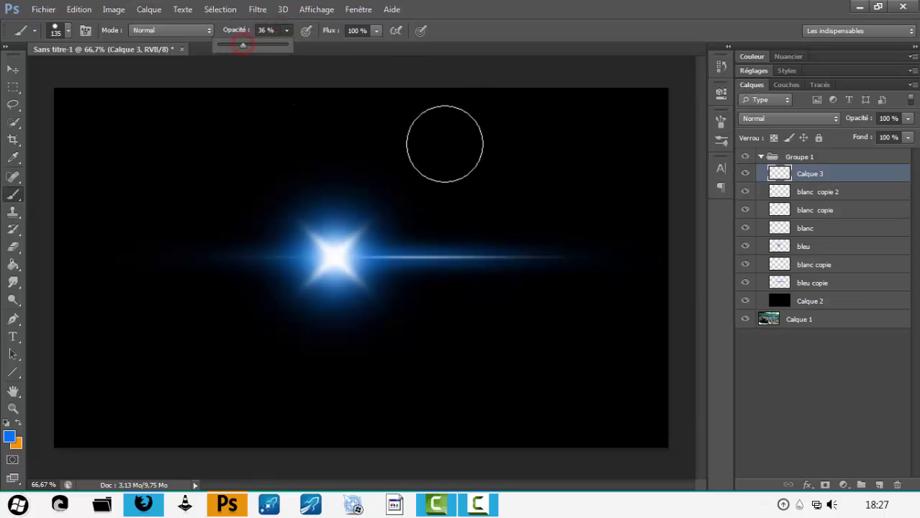
click(441, 144)
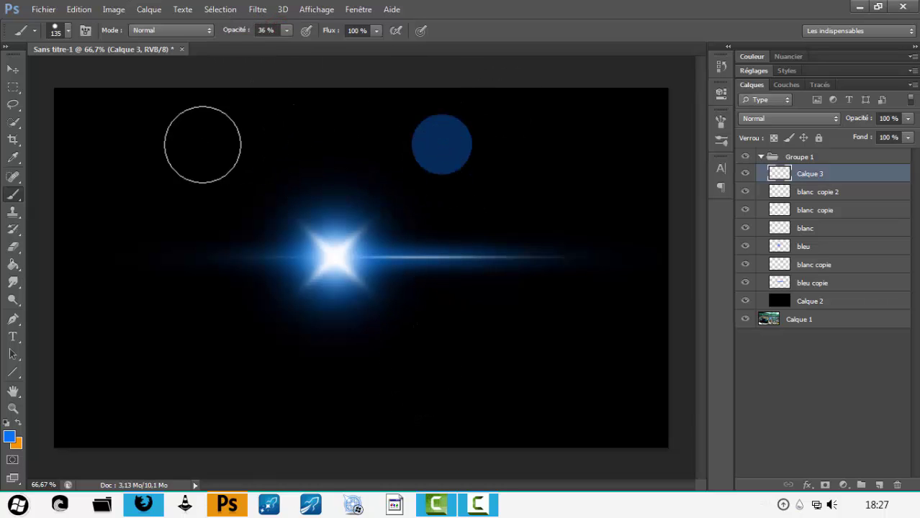
Lower the circle layer's opacity to 35 % and move the circle onto the upper-right edge of the glow.
click(887, 119)
drag(893, 139, 849, 157)
click(864, 134)
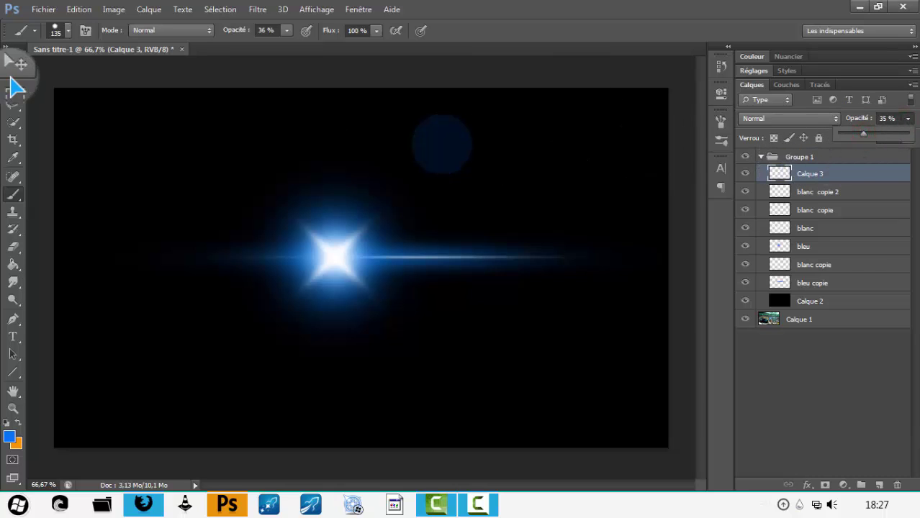
click(15, 70)
drag(450, 175, 301, 231)
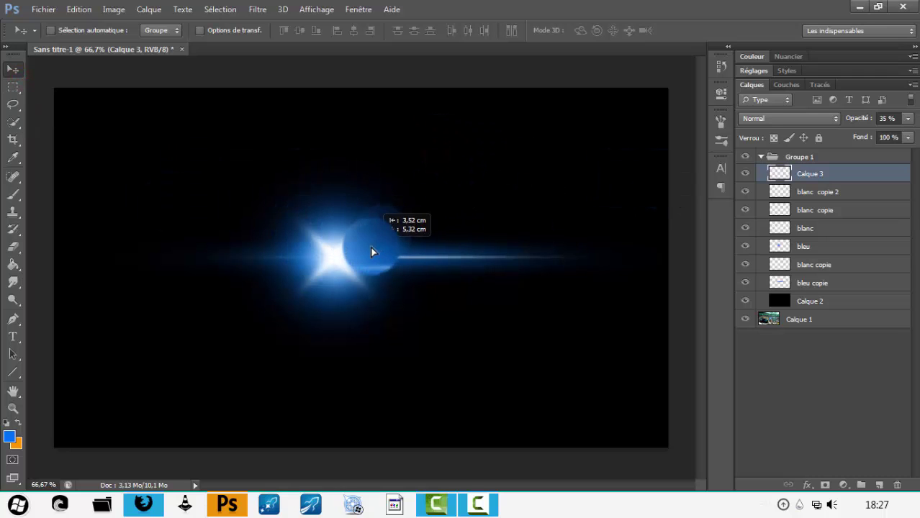
Duplicate the circle, enlarge the copy, and place it above and right of the glow, overlapping the first circle.
key(ctrl+j)
drag(384, 244, 422, 244)
key(ctrl+t)
double_click(397, 200)
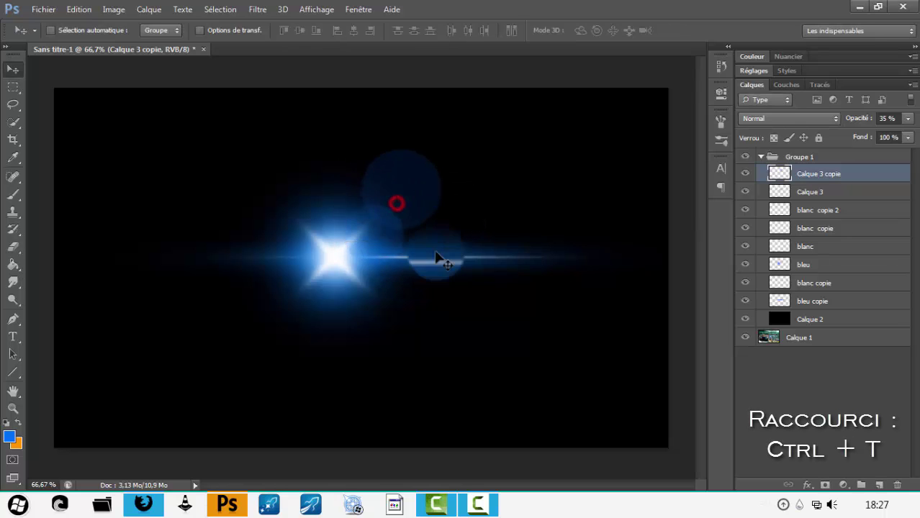
Make another copy of the circle, scale it down, and place it at the large circle's lower edge above the streak.
drag(407, 193, 474, 203)
key(ctrl+t)
drag(511, 154, 490, 176)
drag(479, 185, 420, 214)
double_click(422, 217)
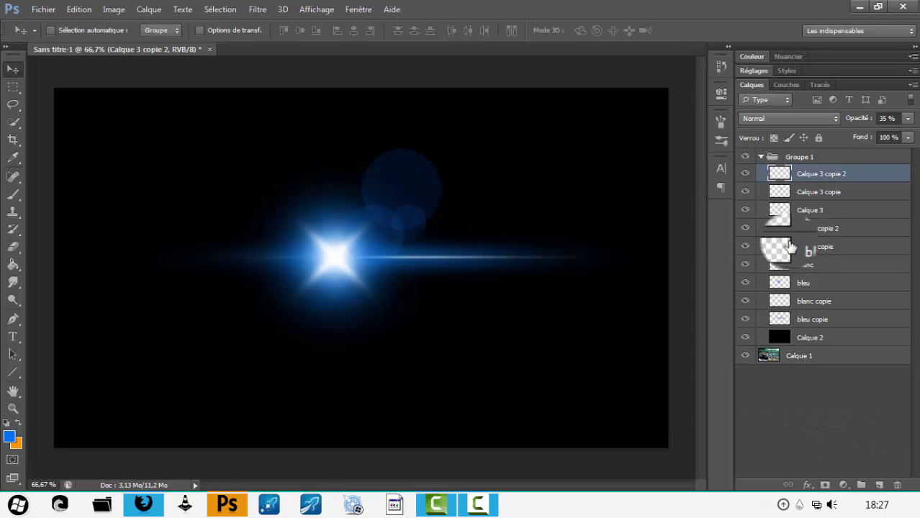
Fade the outer right sides of the large and small circles on their own layers with a 360 px eraser at 0 % hardness.
click(863, 191)
key(e)
click(68, 29)
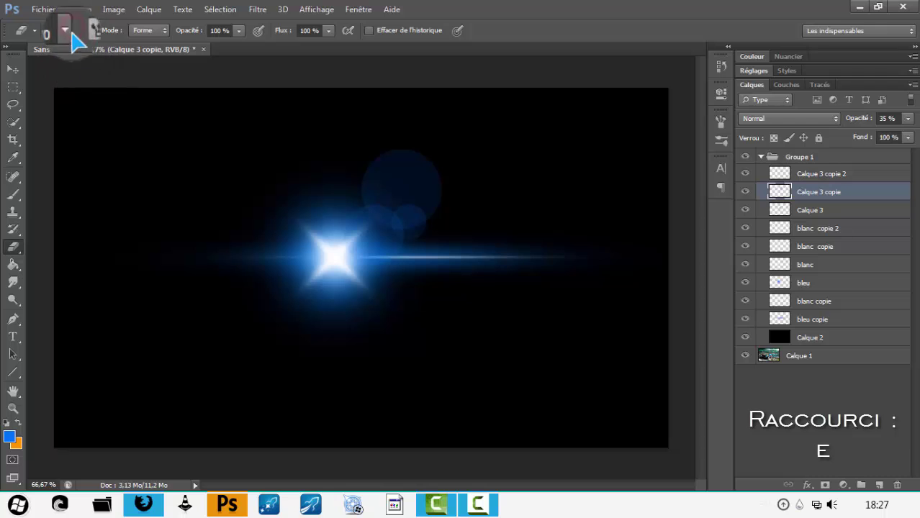
drag(130, 82, 165, 86)
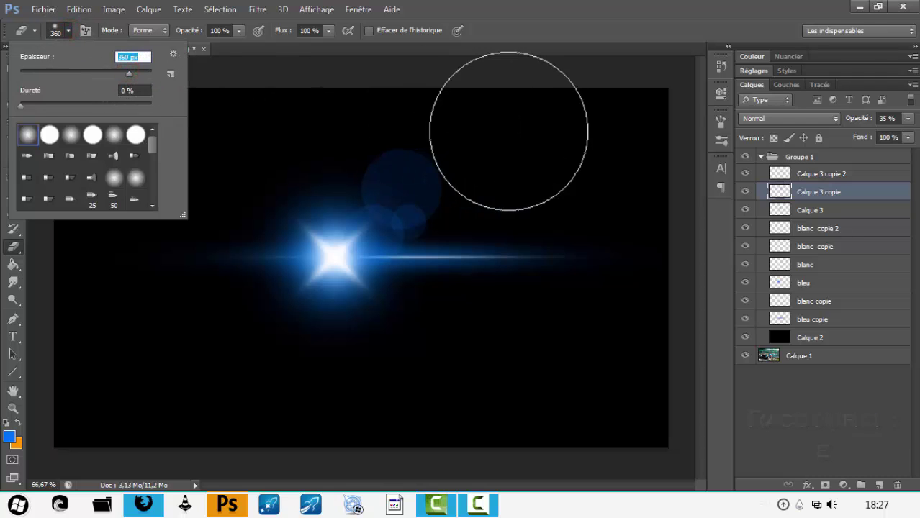
click(483, 137)
click(485, 152)
click(468, 148)
click(497, 204)
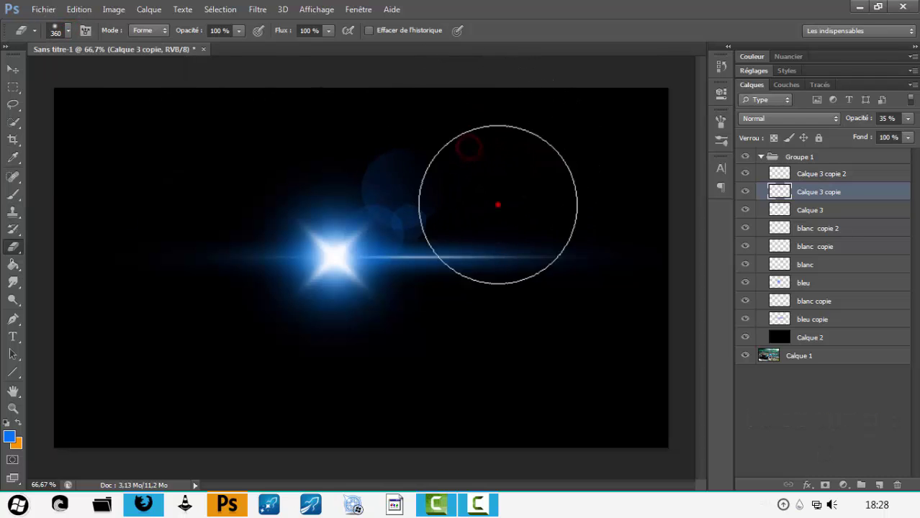
click(479, 297)
click(450, 312)
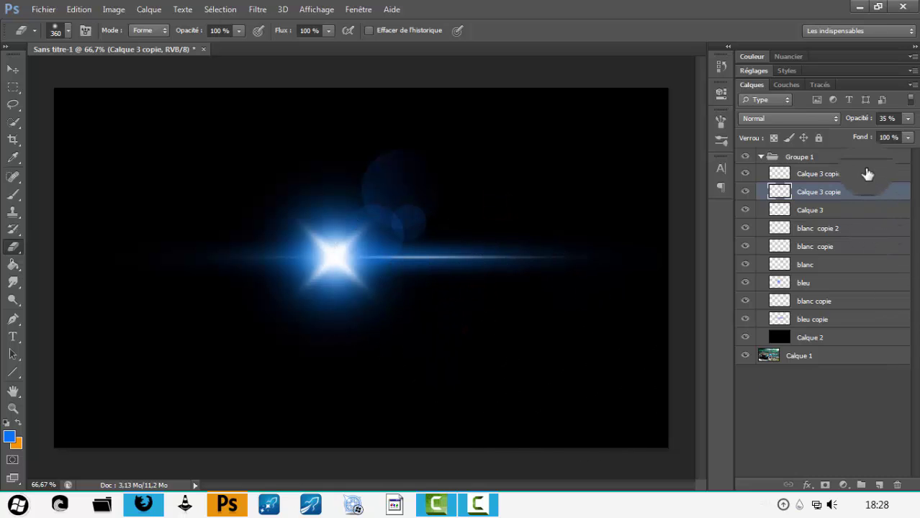
click(867, 174)
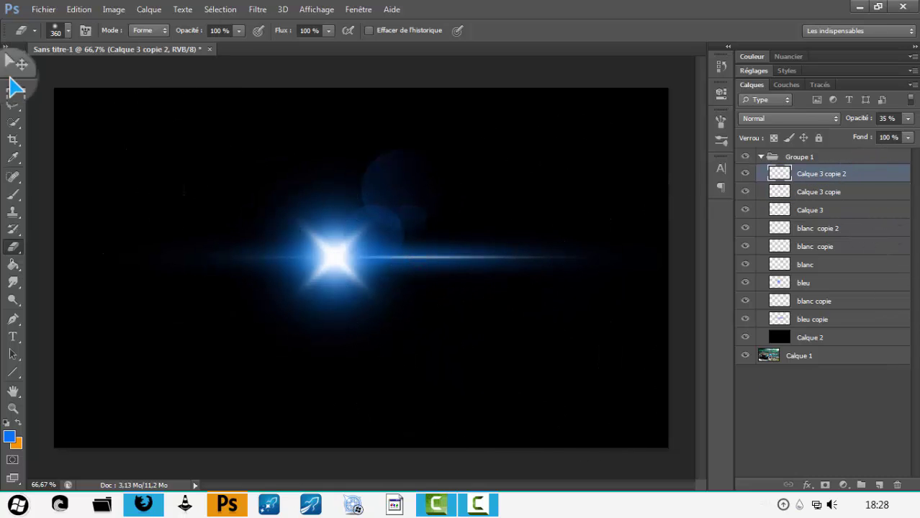
click(12, 83)
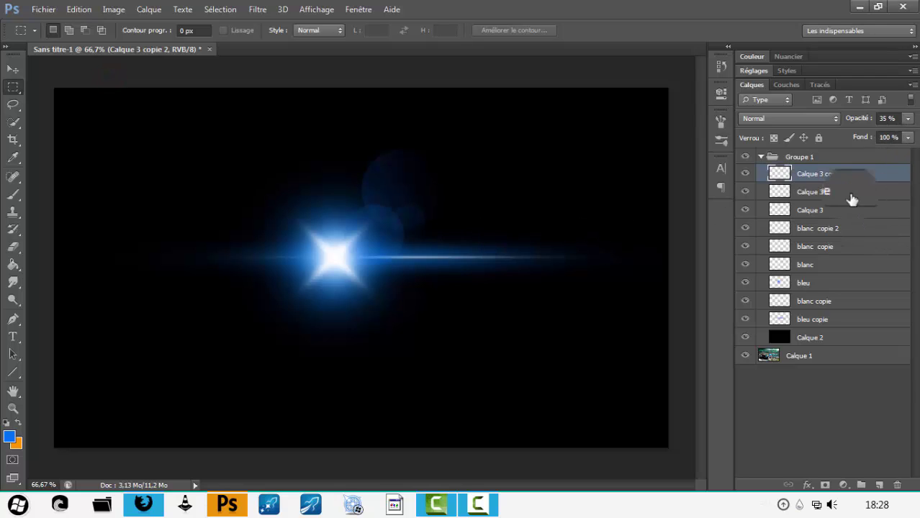
On a new layer, stamp a 319 px blue circle across the canvas's upper edge at the right and set the layer opacity to 21 %.
click(879, 485)
key(b)
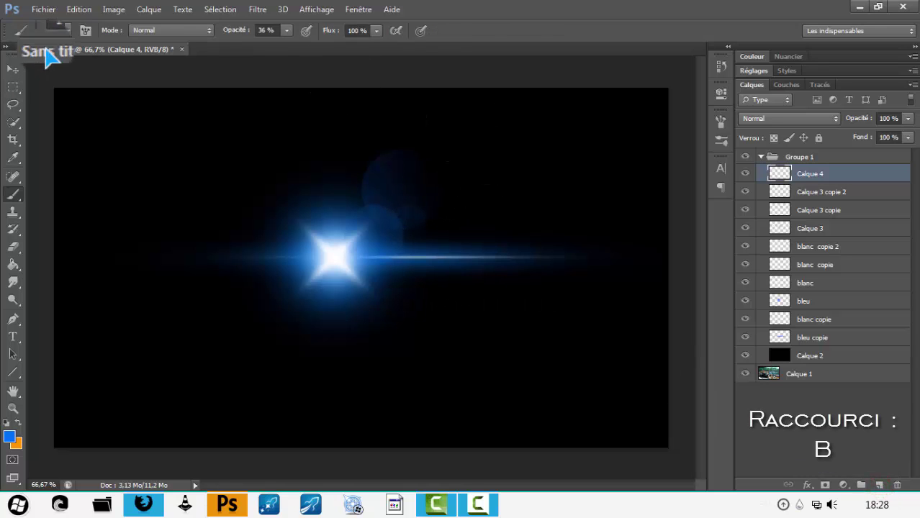
click(67, 30)
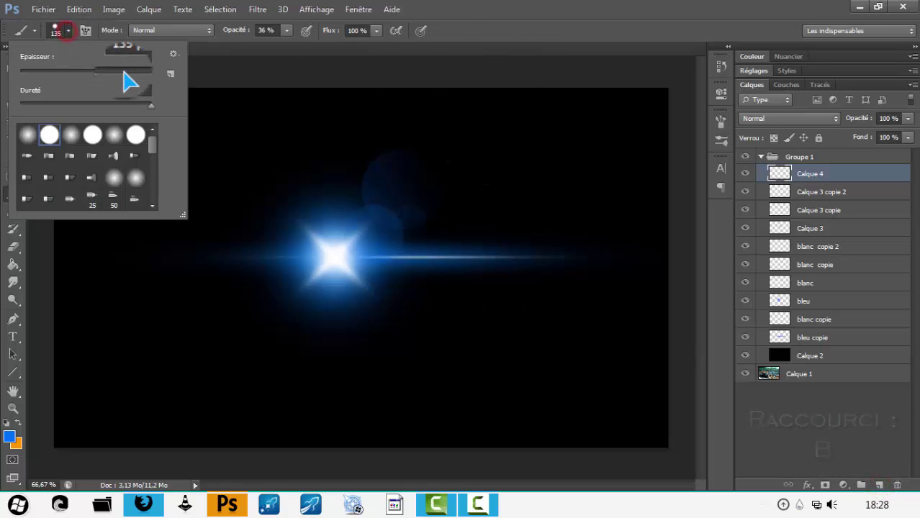
click(126, 73)
click(576, 91)
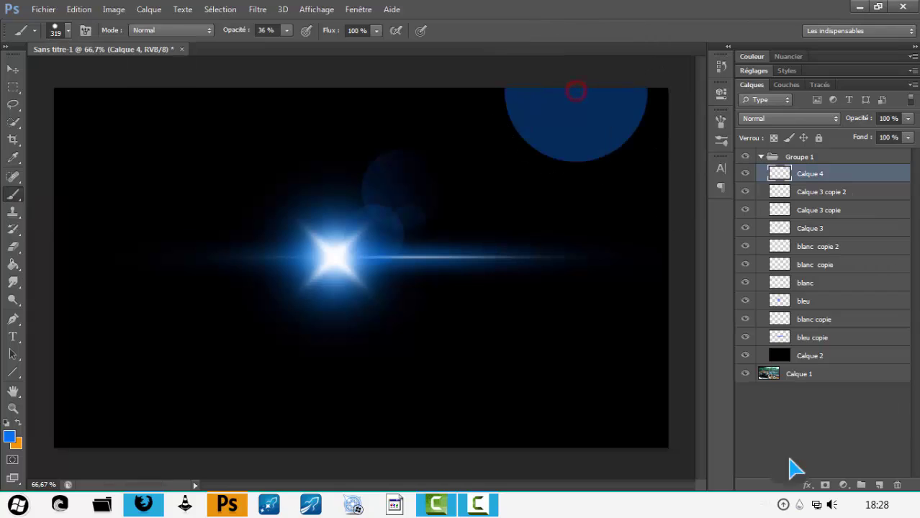
click(13, 69)
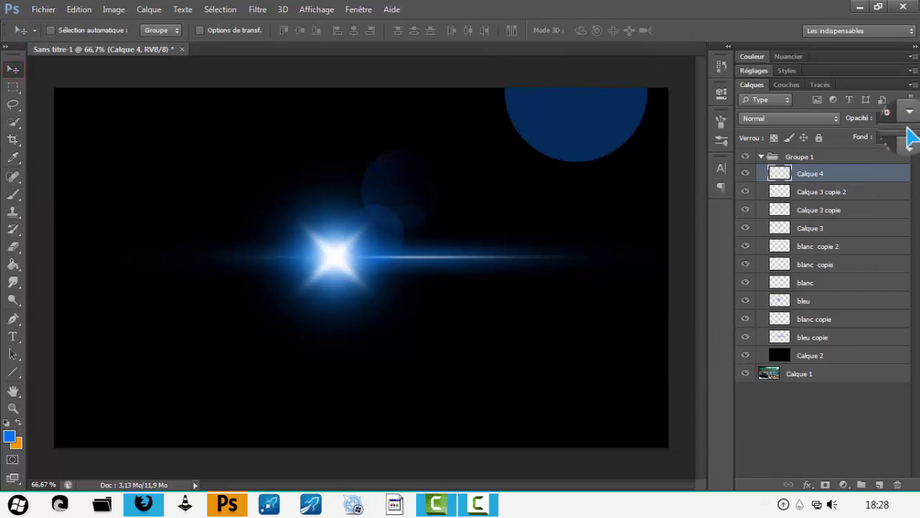
drag(908, 126, 857, 151)
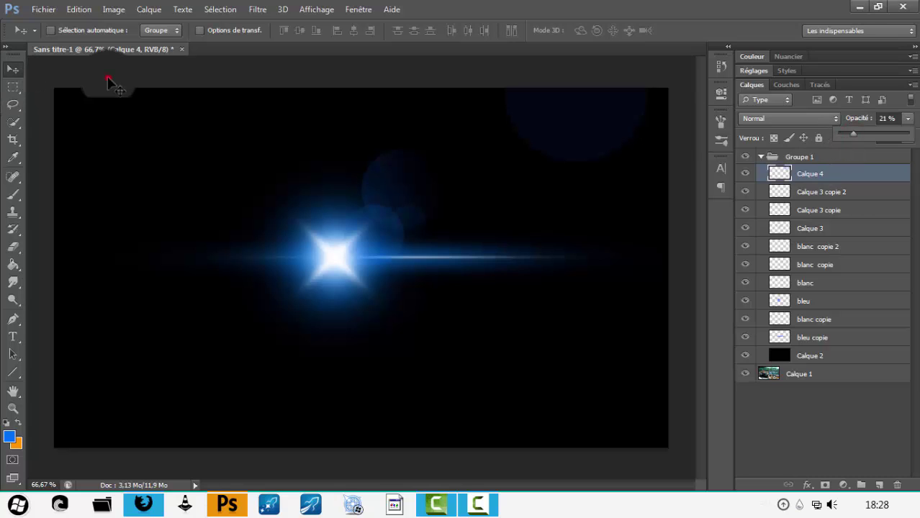
Collapse Groupe 1 and duplicate it as Groupe 1 copie in the same document.
click(761, 156)
right_click(848, 157)
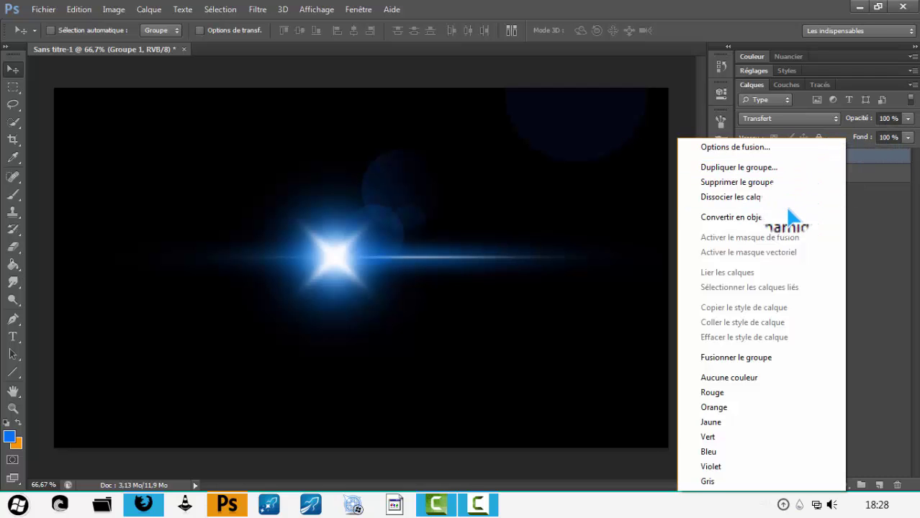
click(742, 167)
click(581, 153)
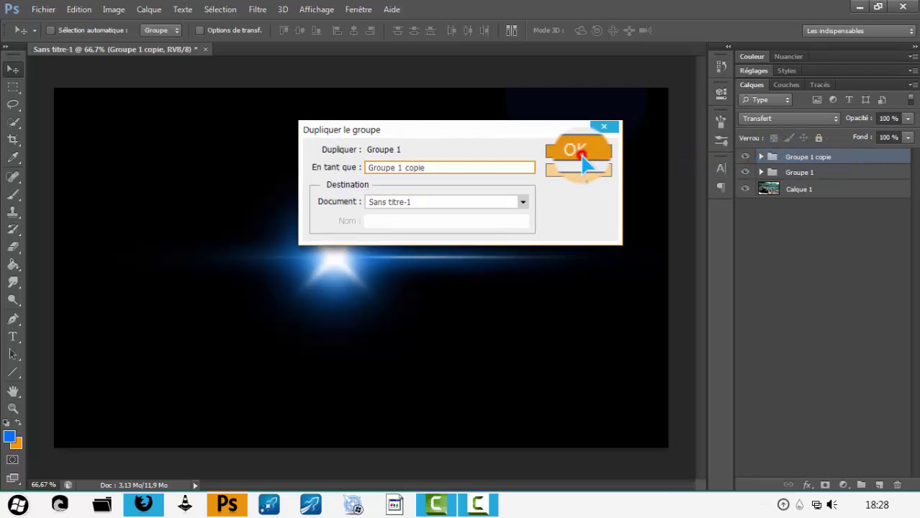
Hide the original Groupe 1 and merge Groupe 1 copie into a single layer.
click(746, 173)
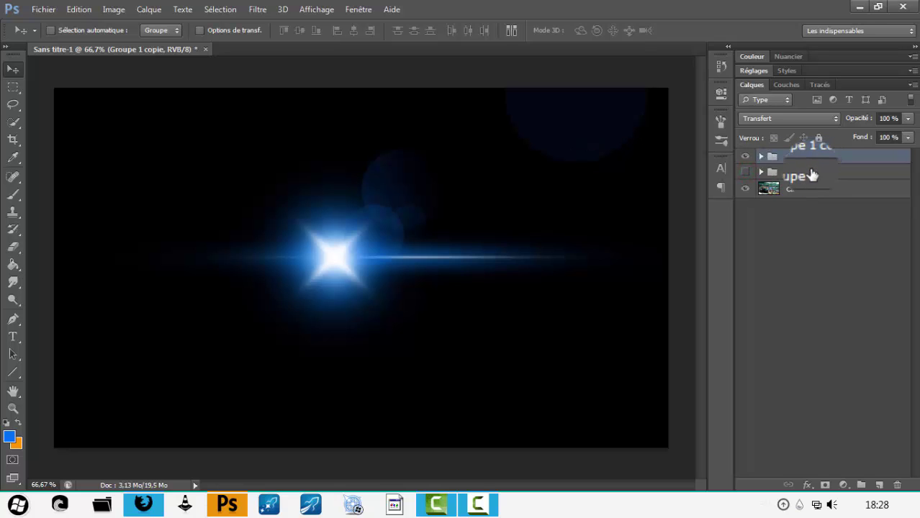
key(ctrl+e)
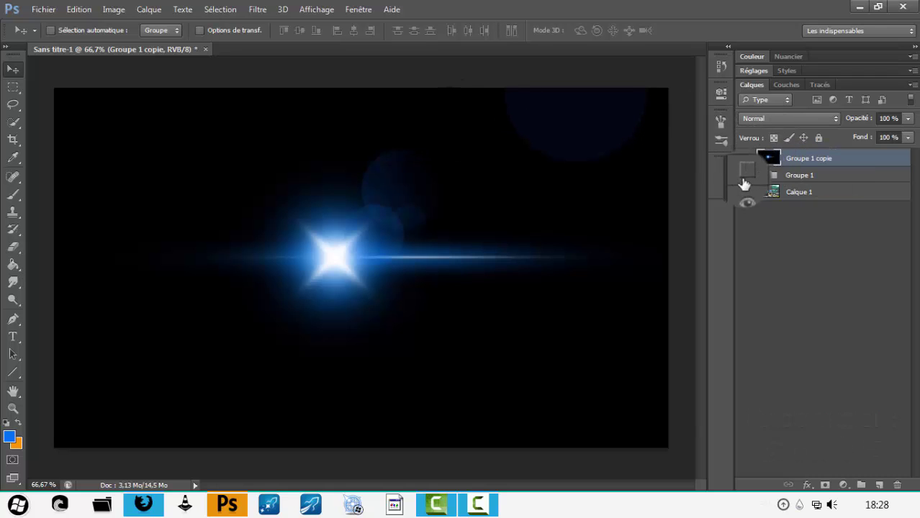
Set the merged flare layer's blend mode to Superposition and position the flare over the front car's headlight at the image's left.
click(823, 119)
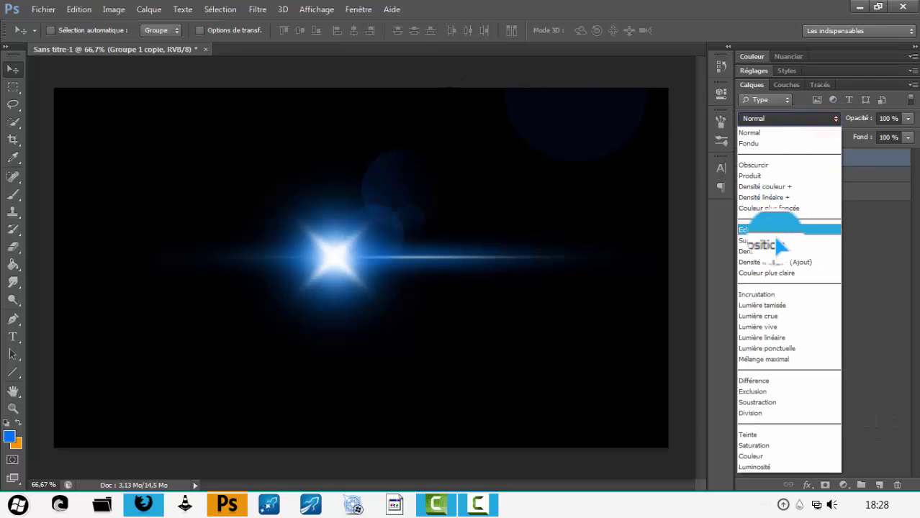
click(775, 240)
drag(545, 236, 216, 293)
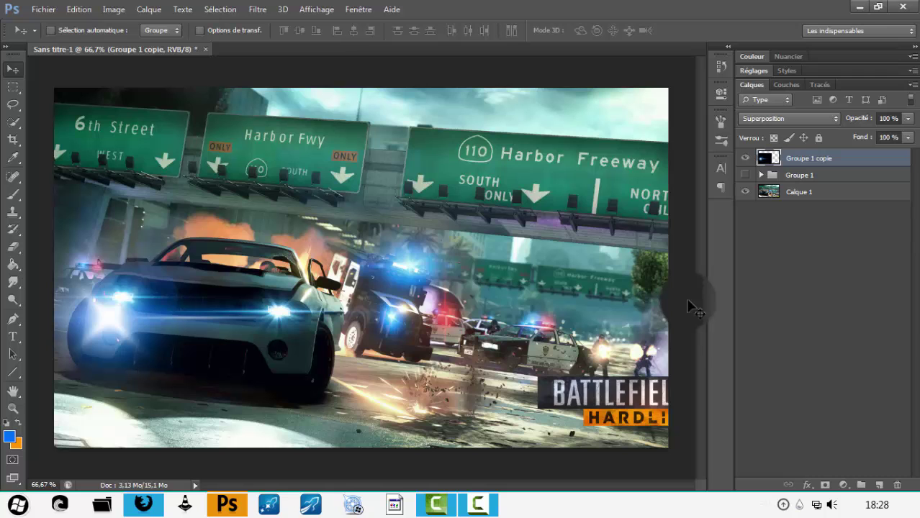
mouse_move(165, 251)
mouse_down()
mouse_move(162, 223)
mouse_move(158, 330)
mouse_move(175, 273)
mouse_move(167, 223)
mouse_move(176, 246)
mouse_up()
Create a new layer above Groupe 1 copie and set its blend mode to Superposition.
click(880, 484)
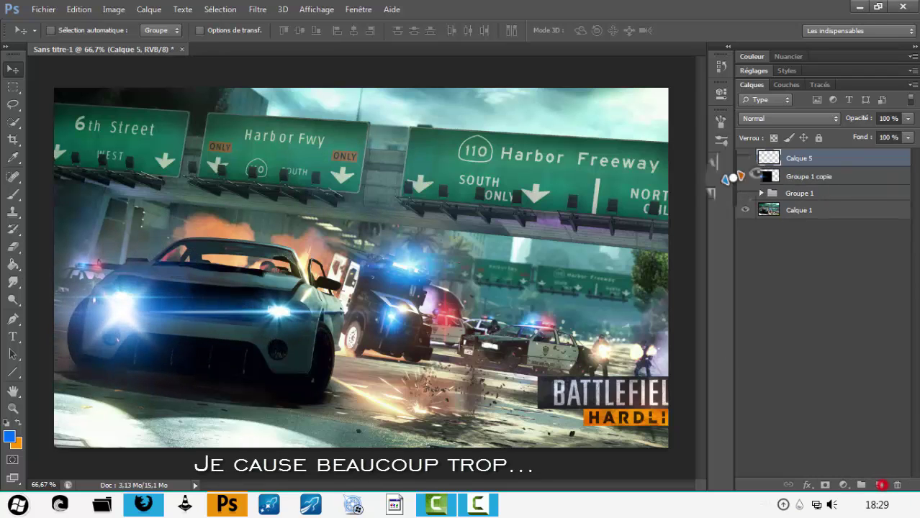
mouse_move(769, 176)
mouse_down()
mouse_move(805, 188)
mouse_move(777, 181)
mouse_up()
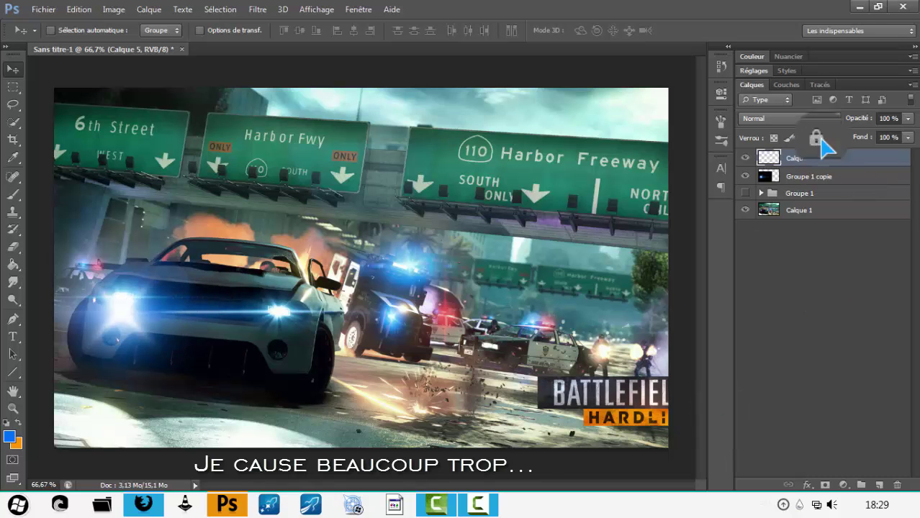
click(792, 118)
click(762, 238)
Keep blue 0072ff as the foreground colour and paint a soft 319 px brush spot over the front car's bumper.
click(18, 434)
click(177, 334)
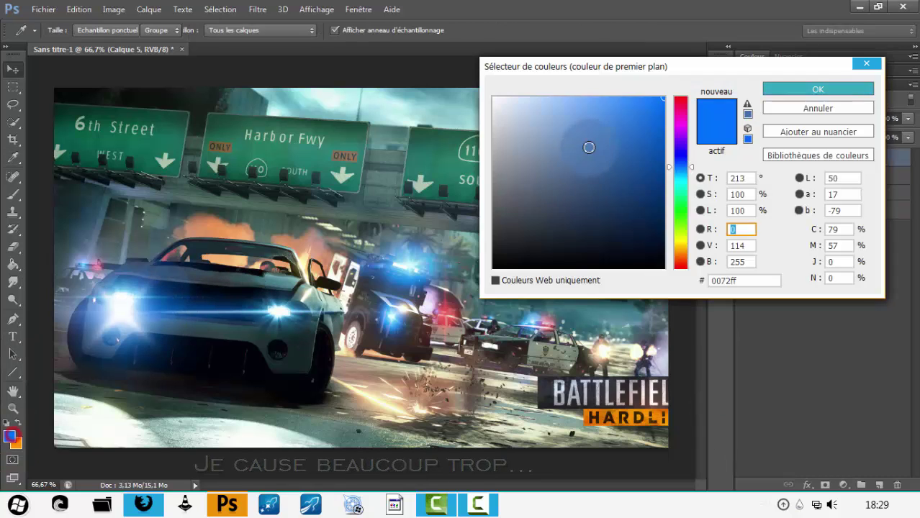
click(814, 88)
key(b)
click(66, 26)
drag(257, 350, 185, 350)
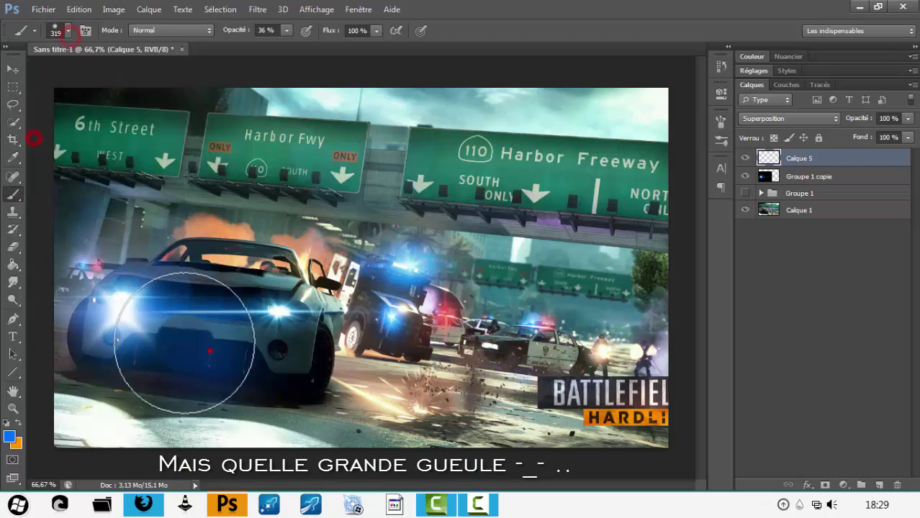
Scale the blue spot down and move it beside the roof lights of the dark police truck.
click(12, 69)
key(ctrl+t)
drag(238, 425, 250, 299)
key(Return)
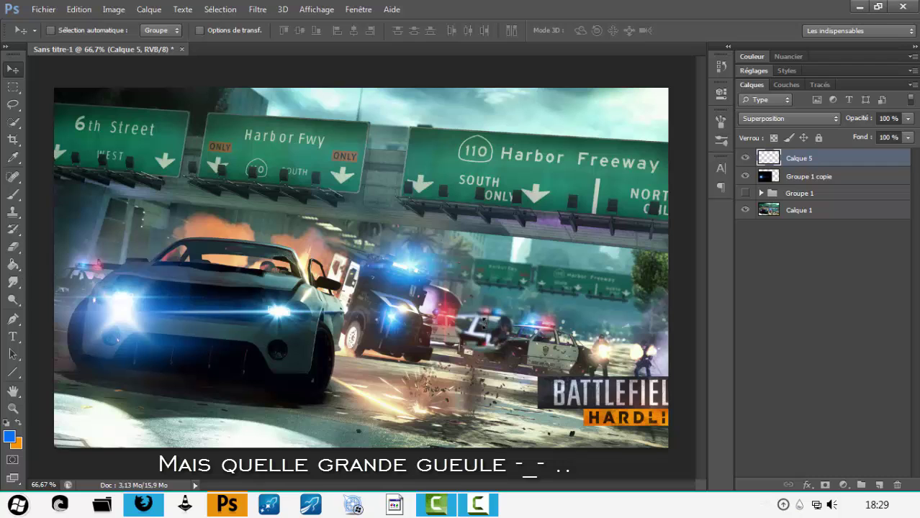
drag(484, 323, 432, 266)
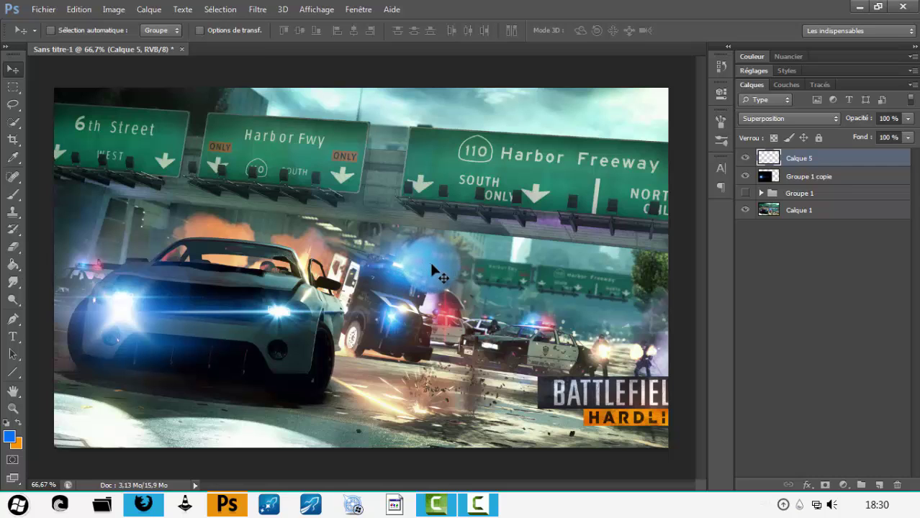